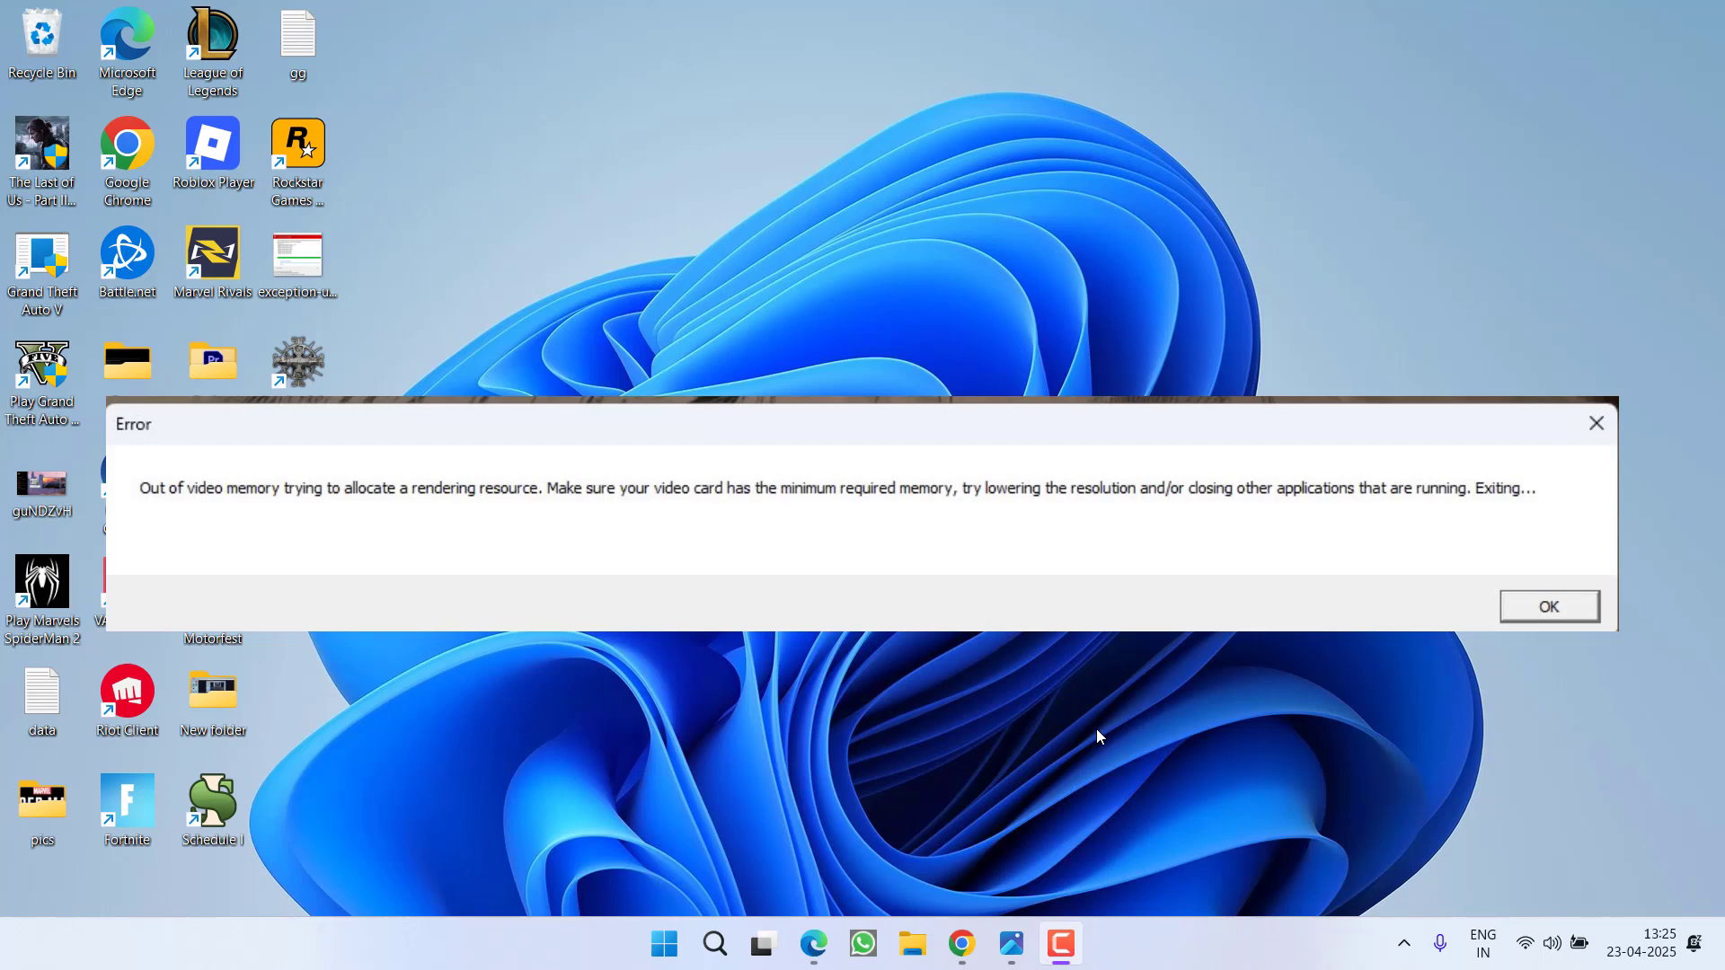
Close the Oblivion 'Out of video memory' error dialog
{"action": "key", "text": "Return"}
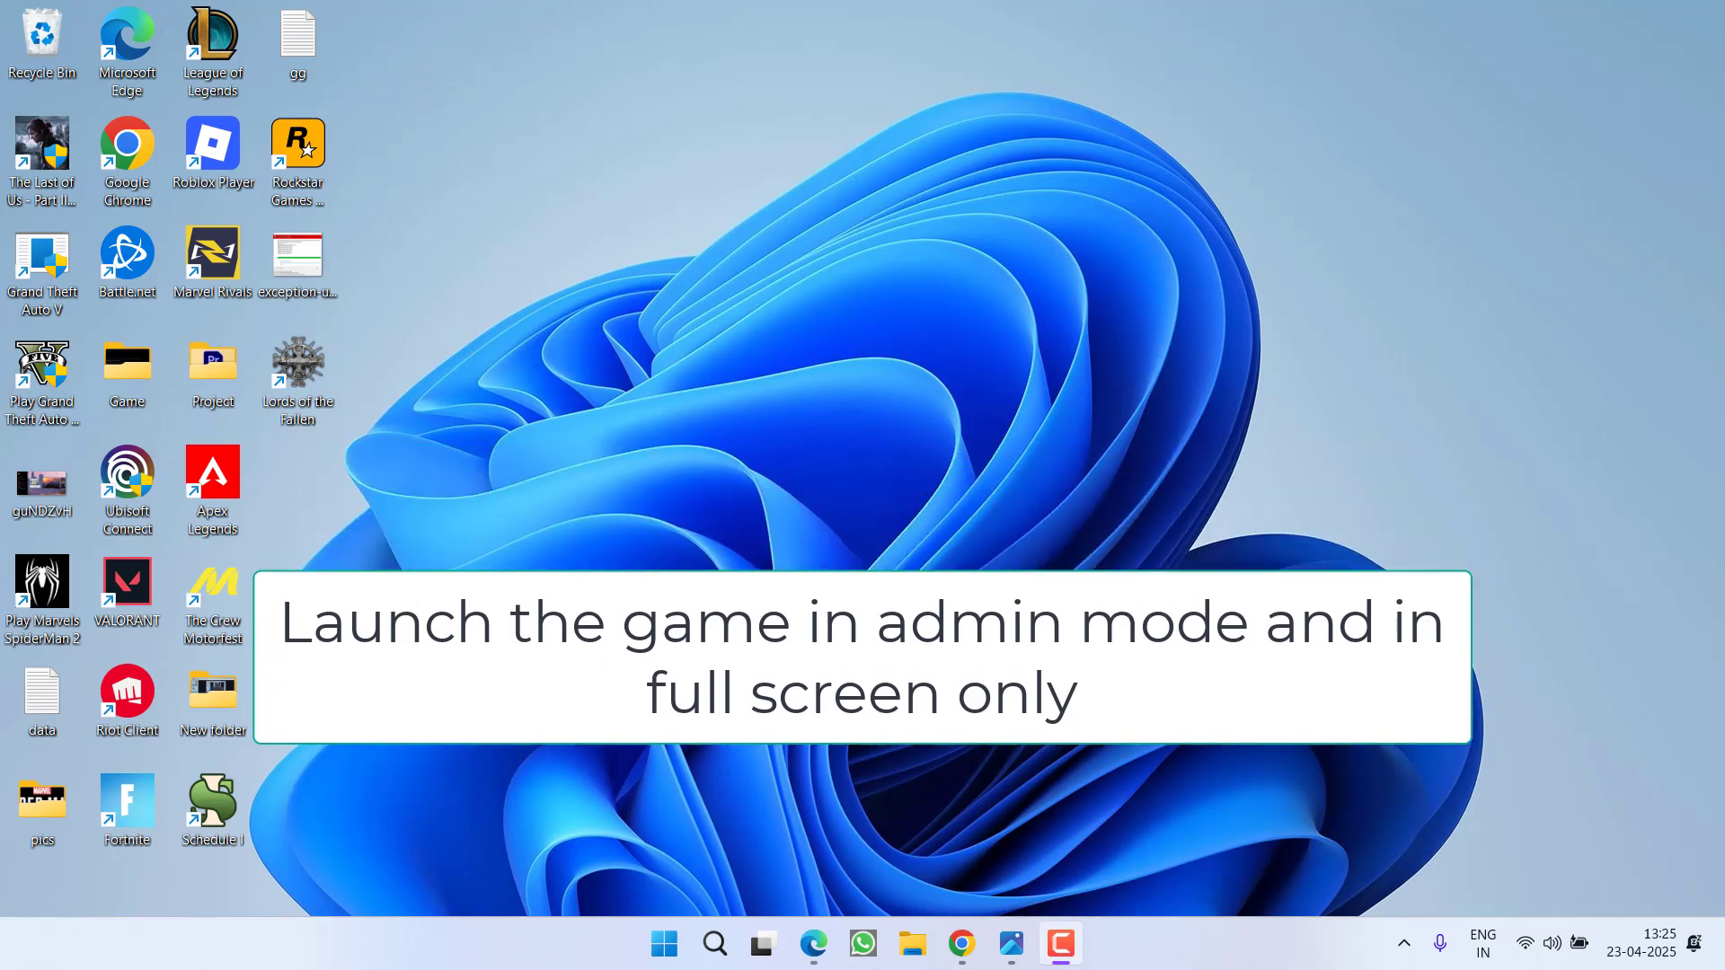
{"action": "mouse_move", "coordinate": [1012, 945]}
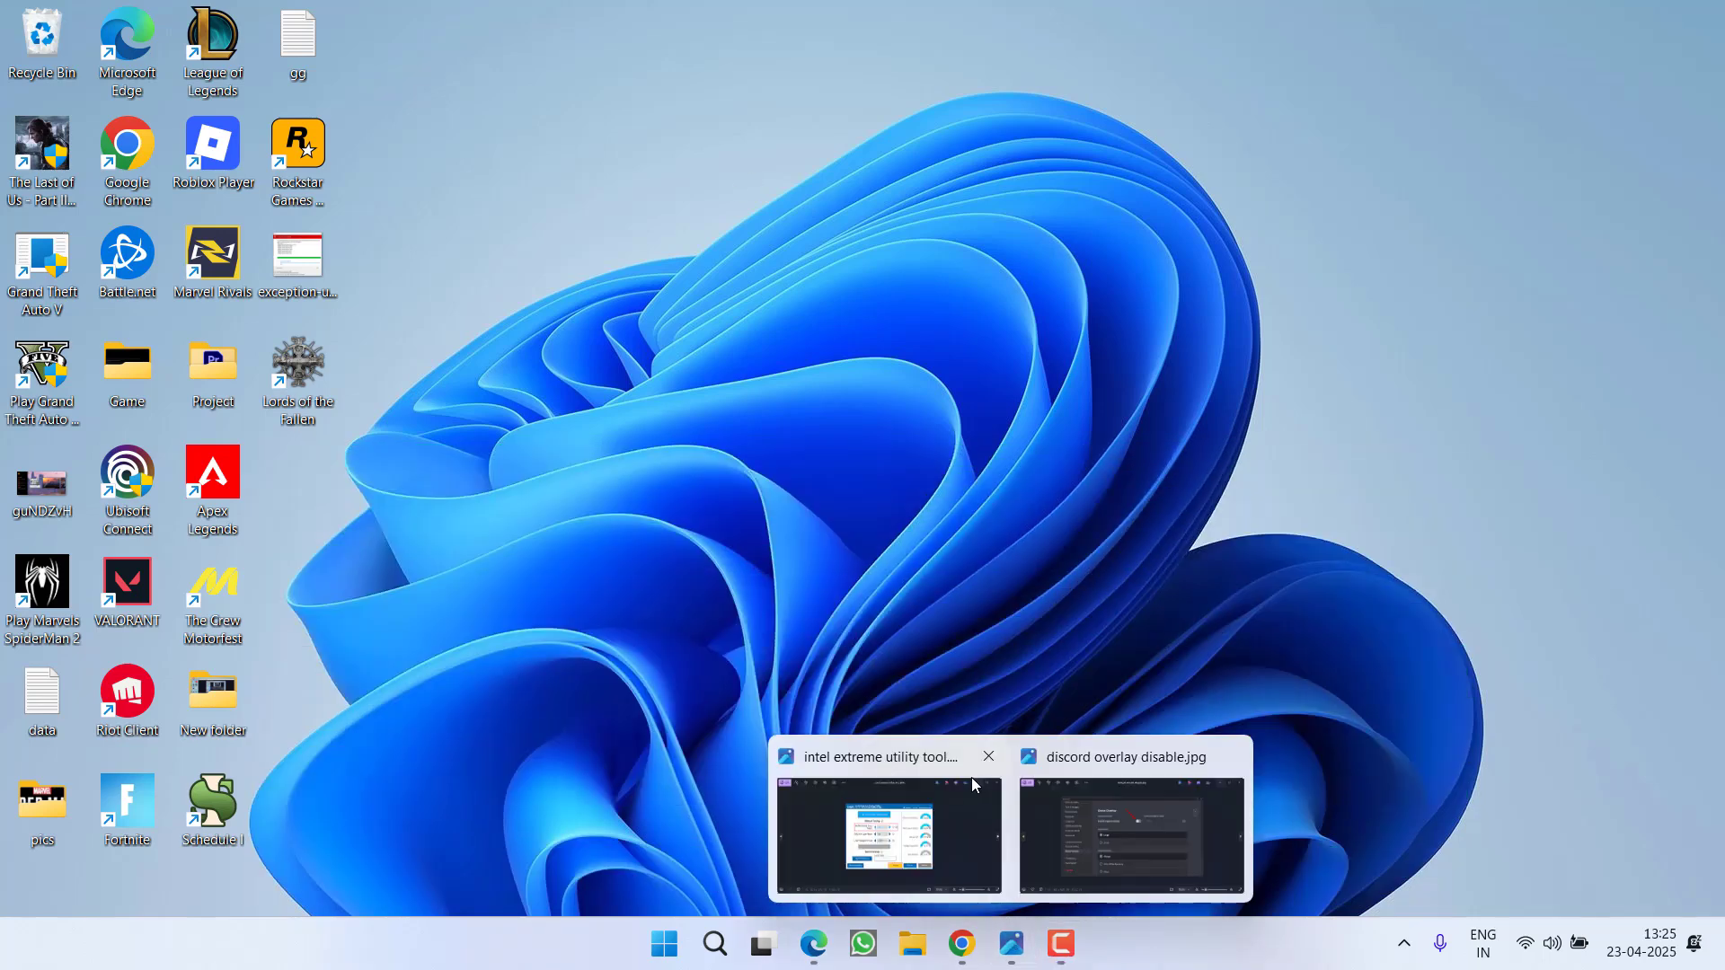
{"action": "left_click", "coordinate": [1142, 845]}
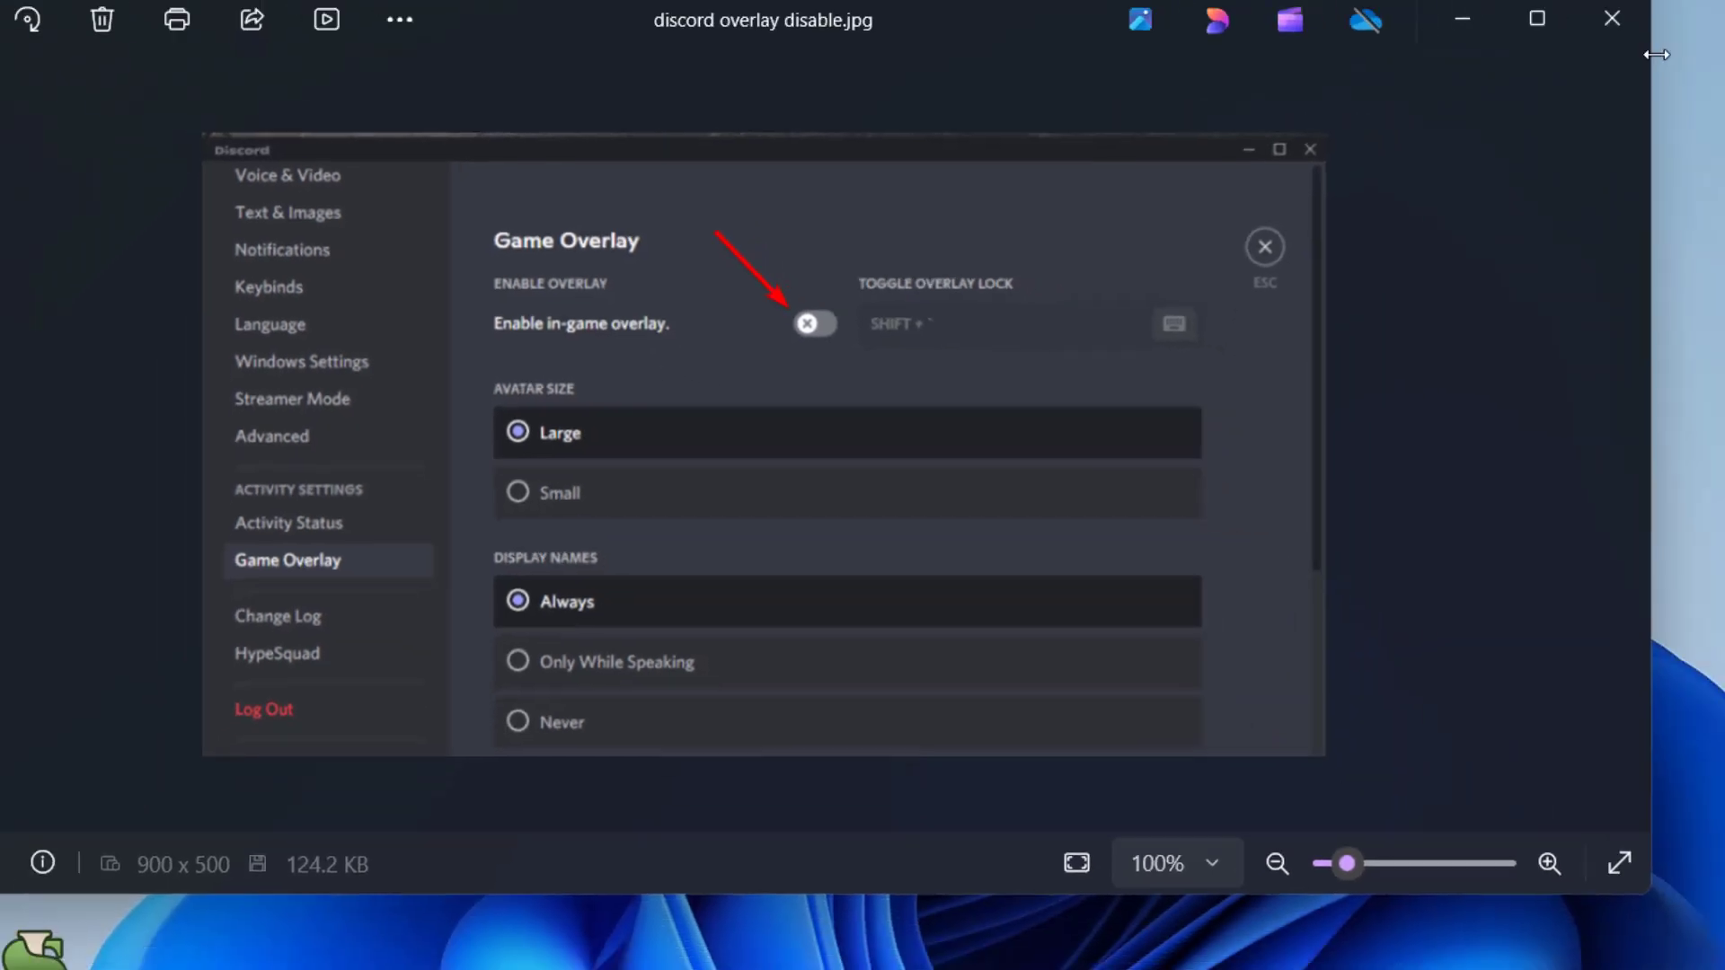
{"action": "left_click", "coordinate": [1693, 28]}
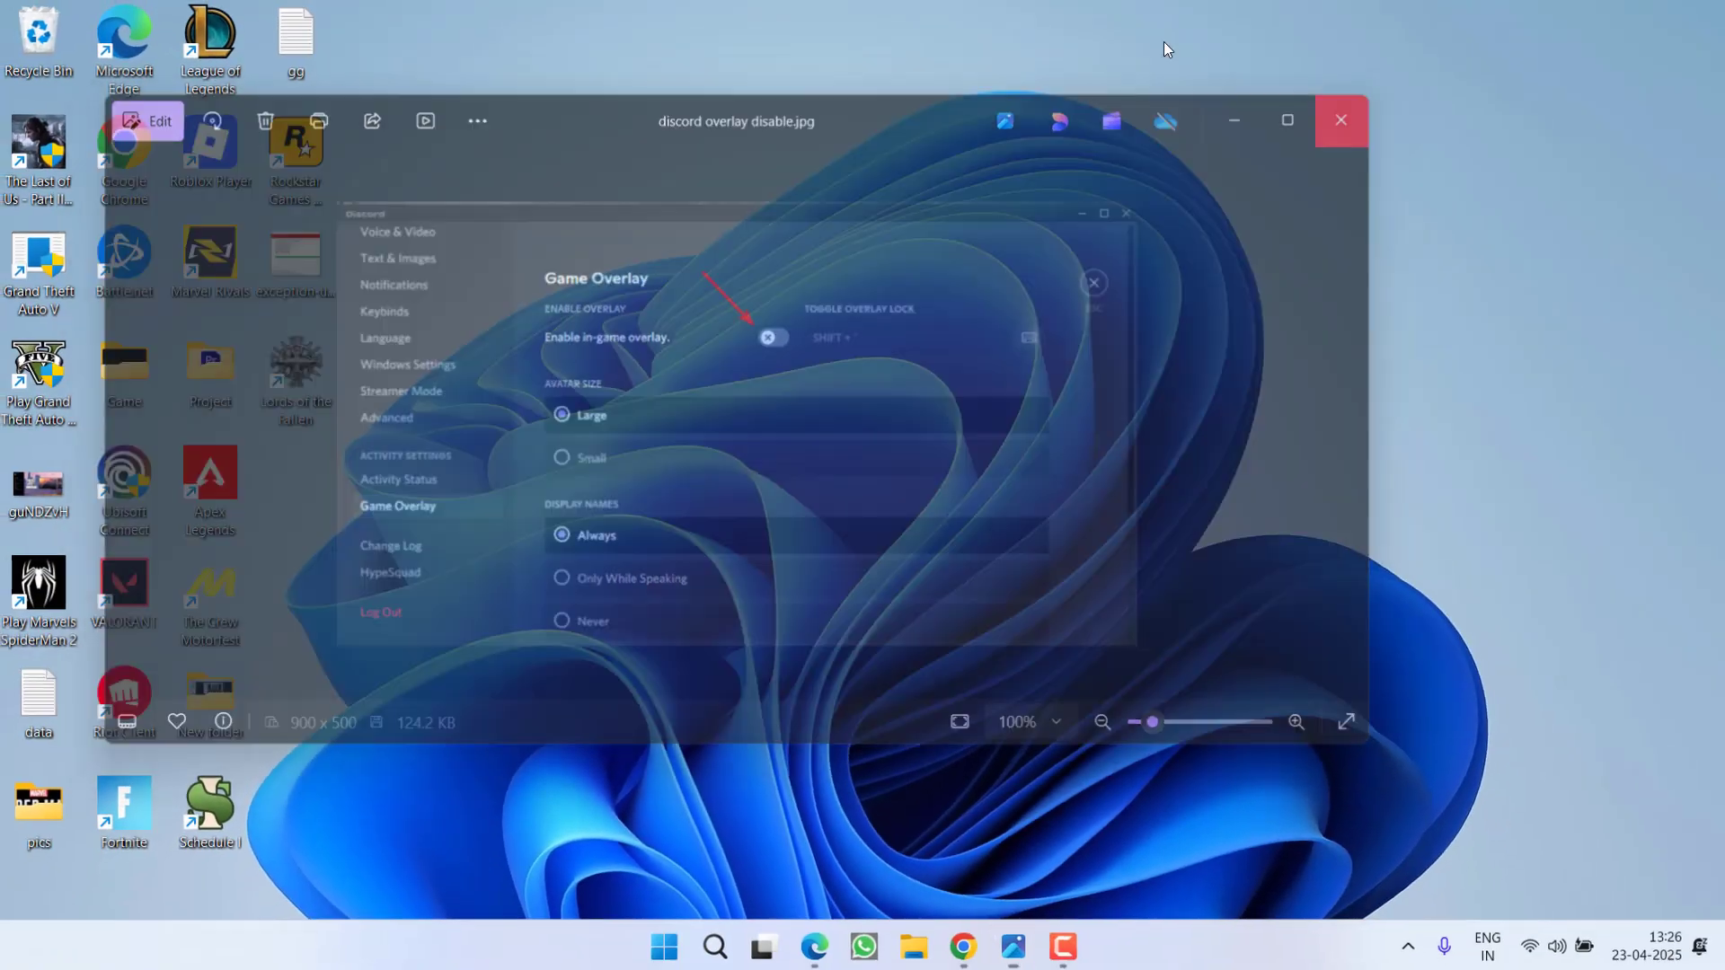
{"action": "right_click", "coordinate": [655, 89]}
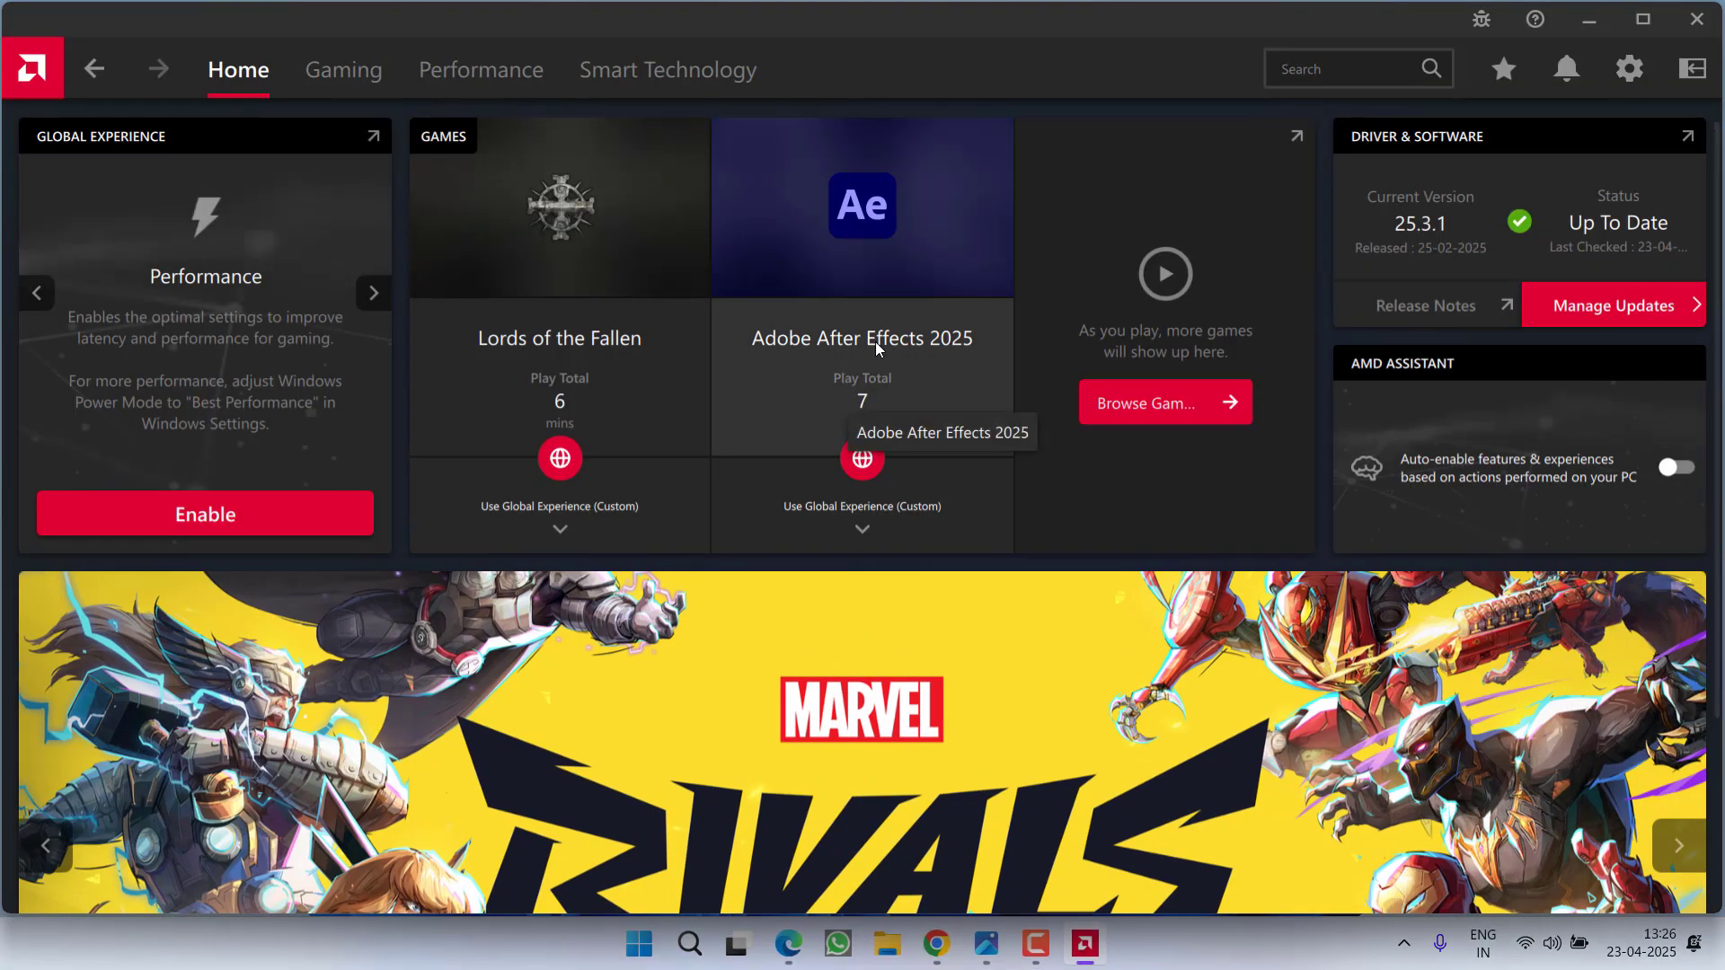
{"action": "left_click", "coordinate": [1624, 75]}
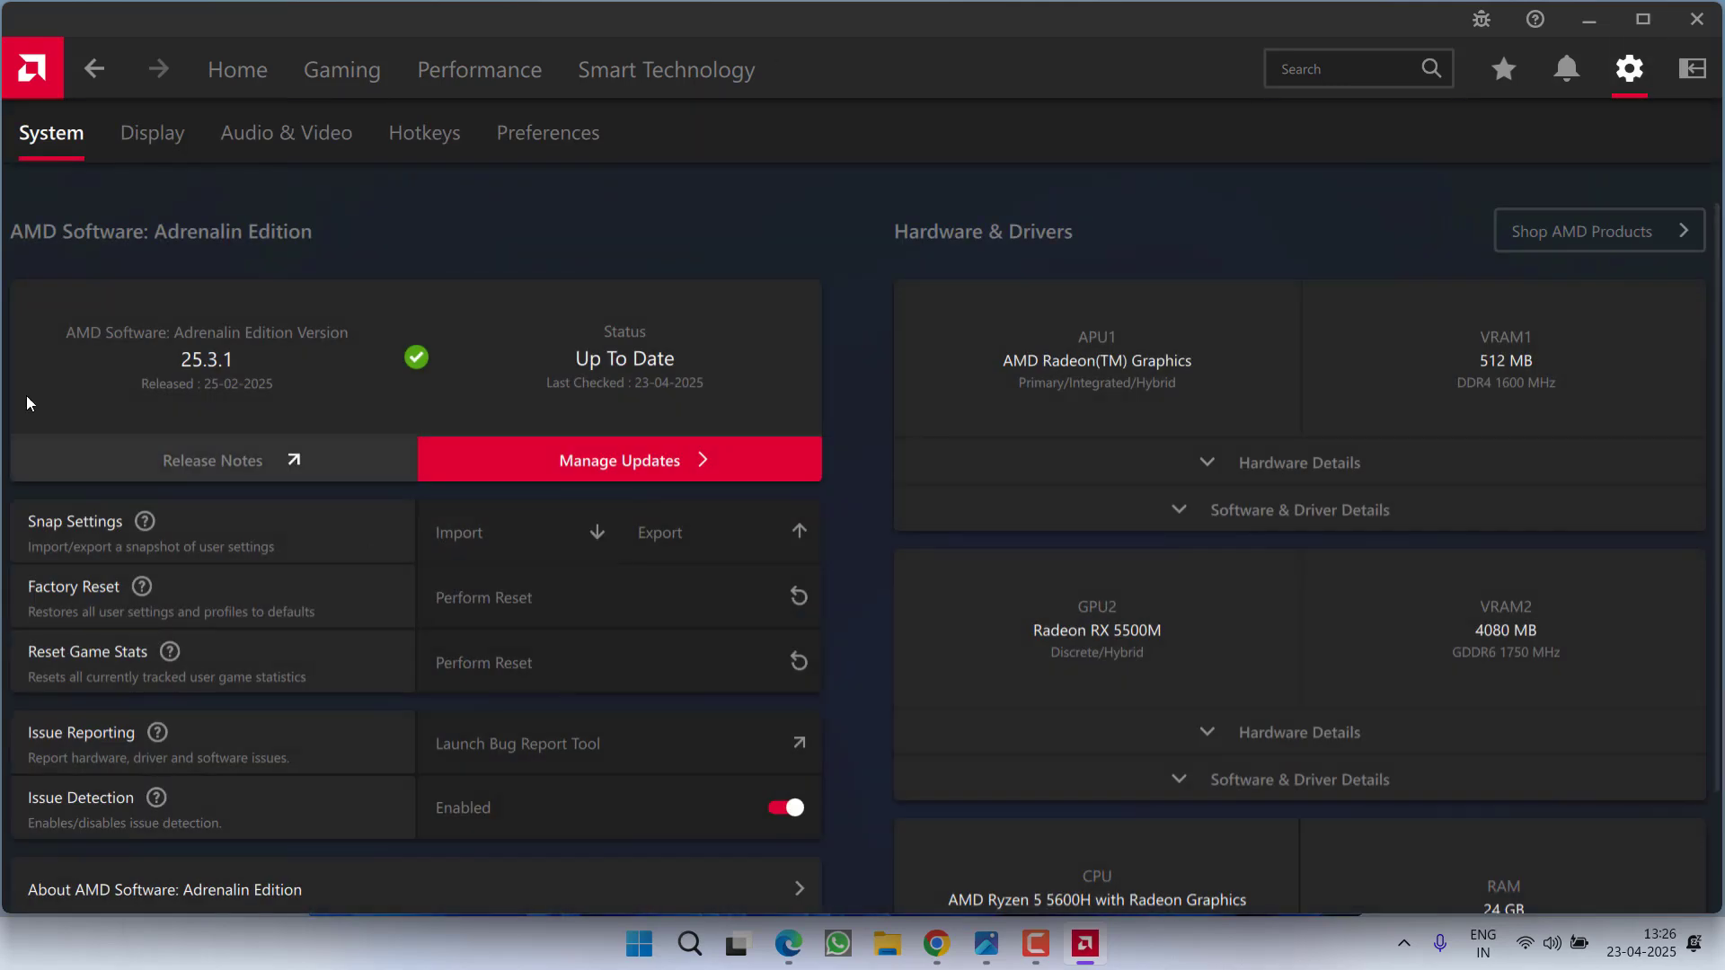
{"action": "left_click", "coordinate": [514, 148]}
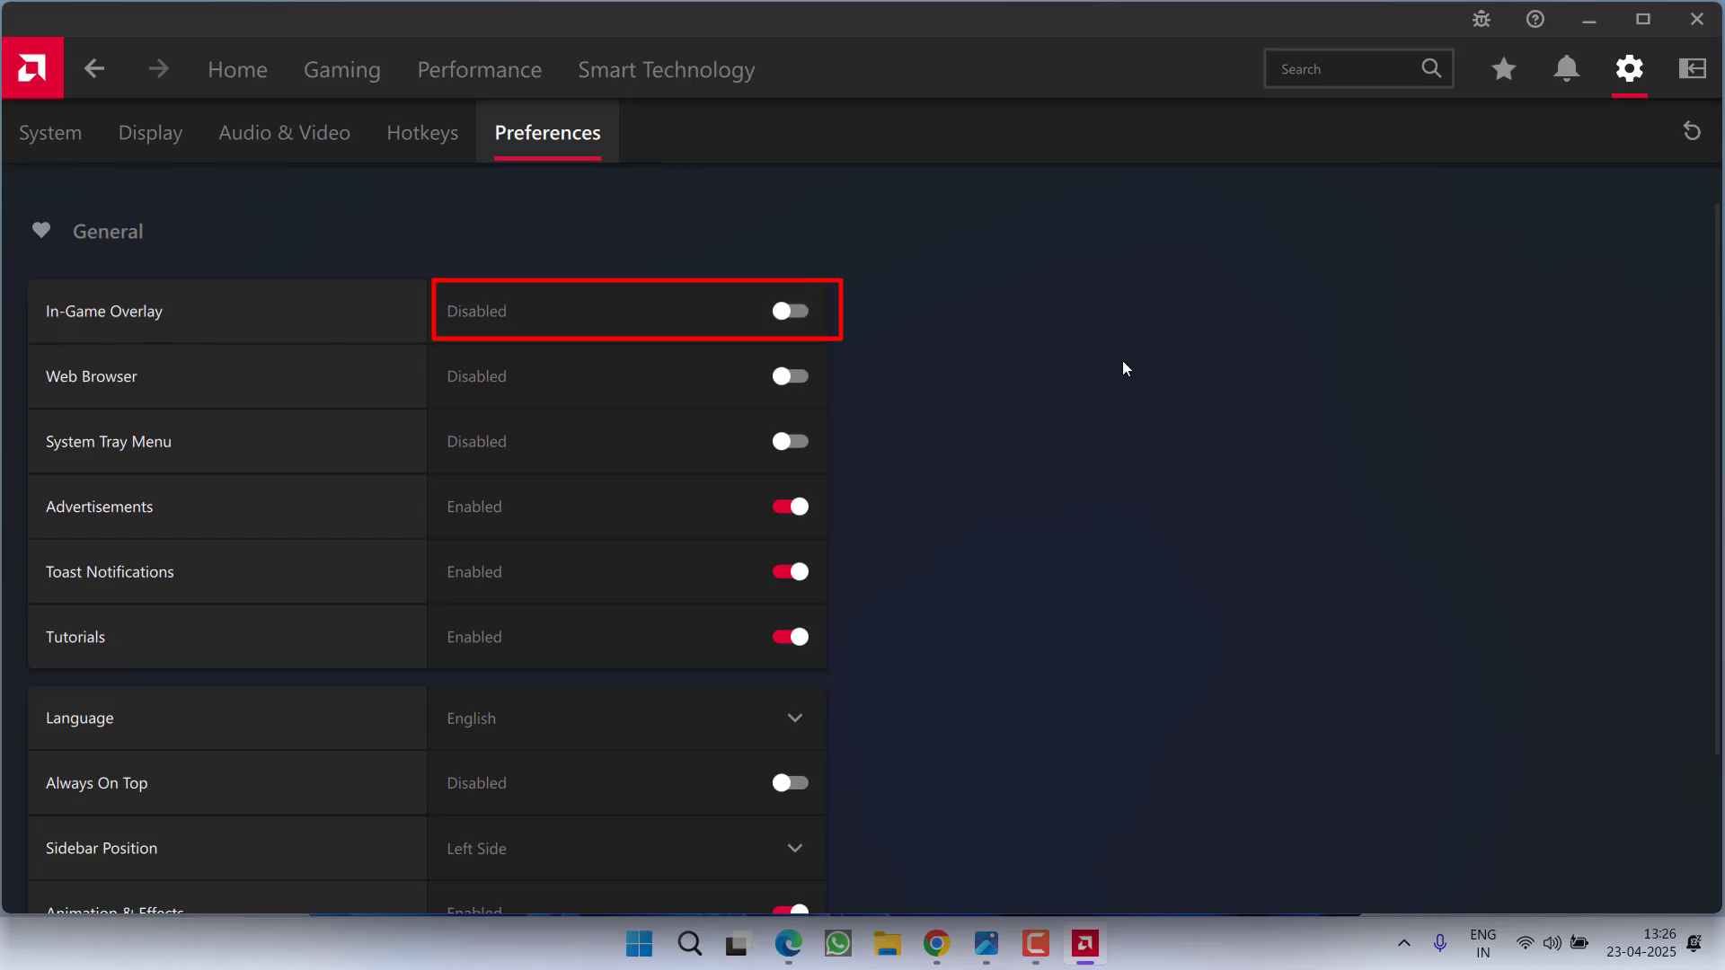
{"action": "left_click", "coordinate": [340, 71]}
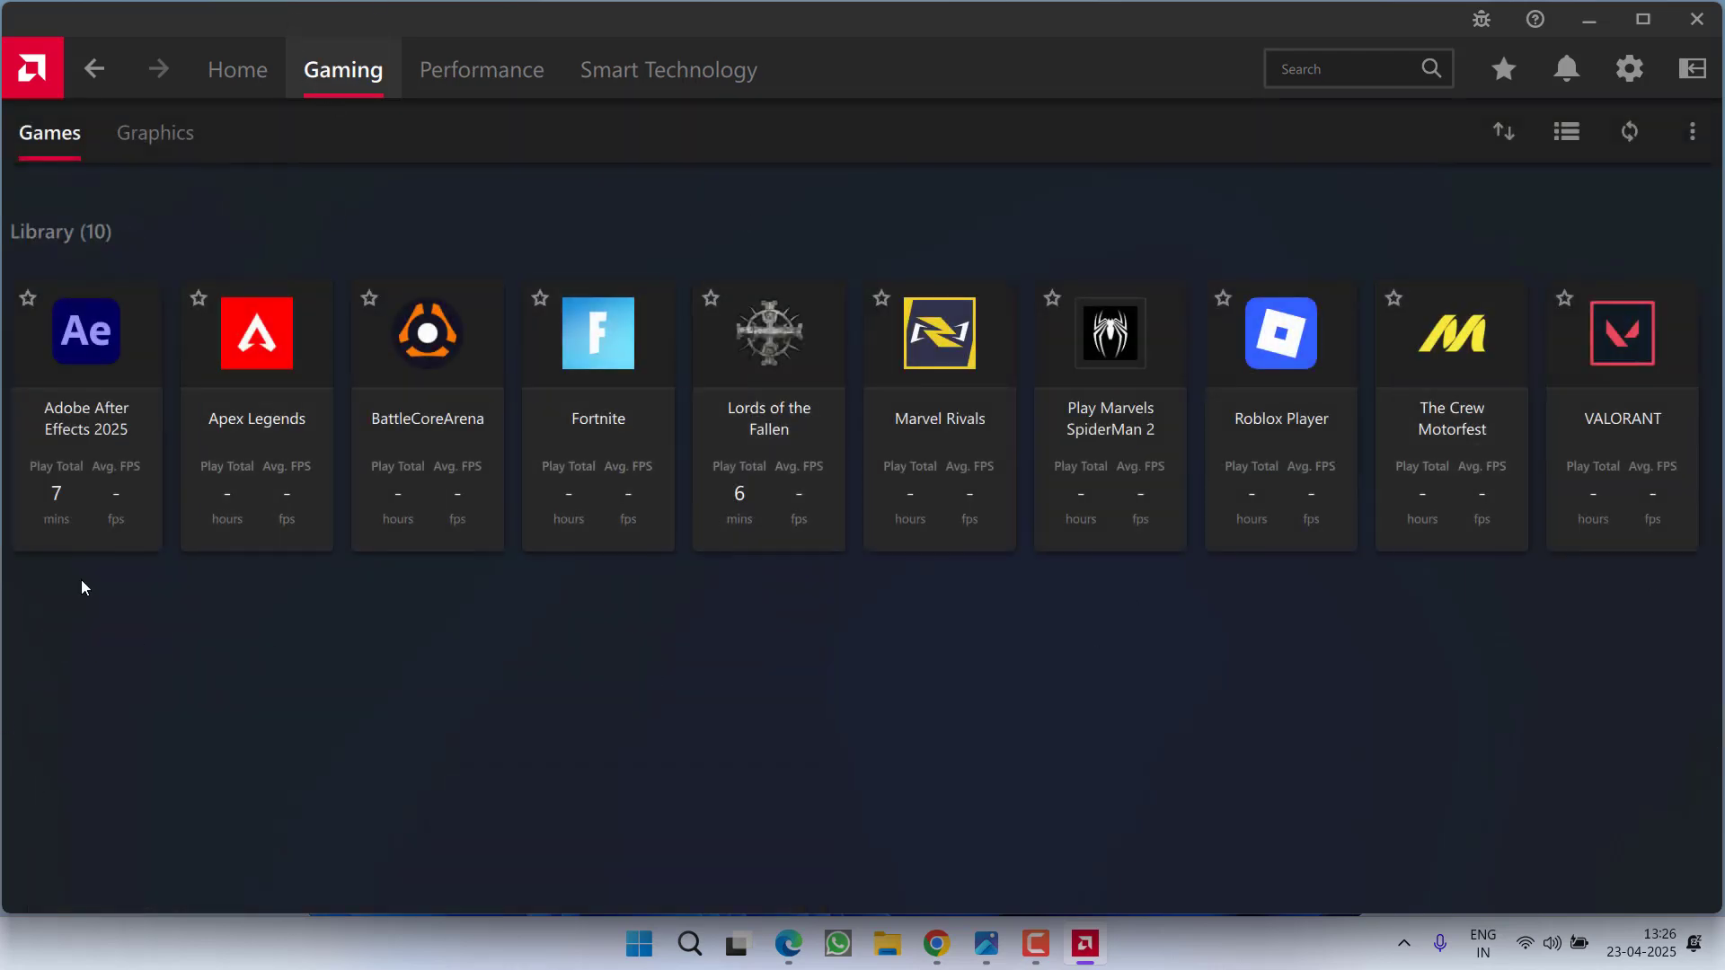
{"action": "left_click", "coordinate": [1694, 23]}
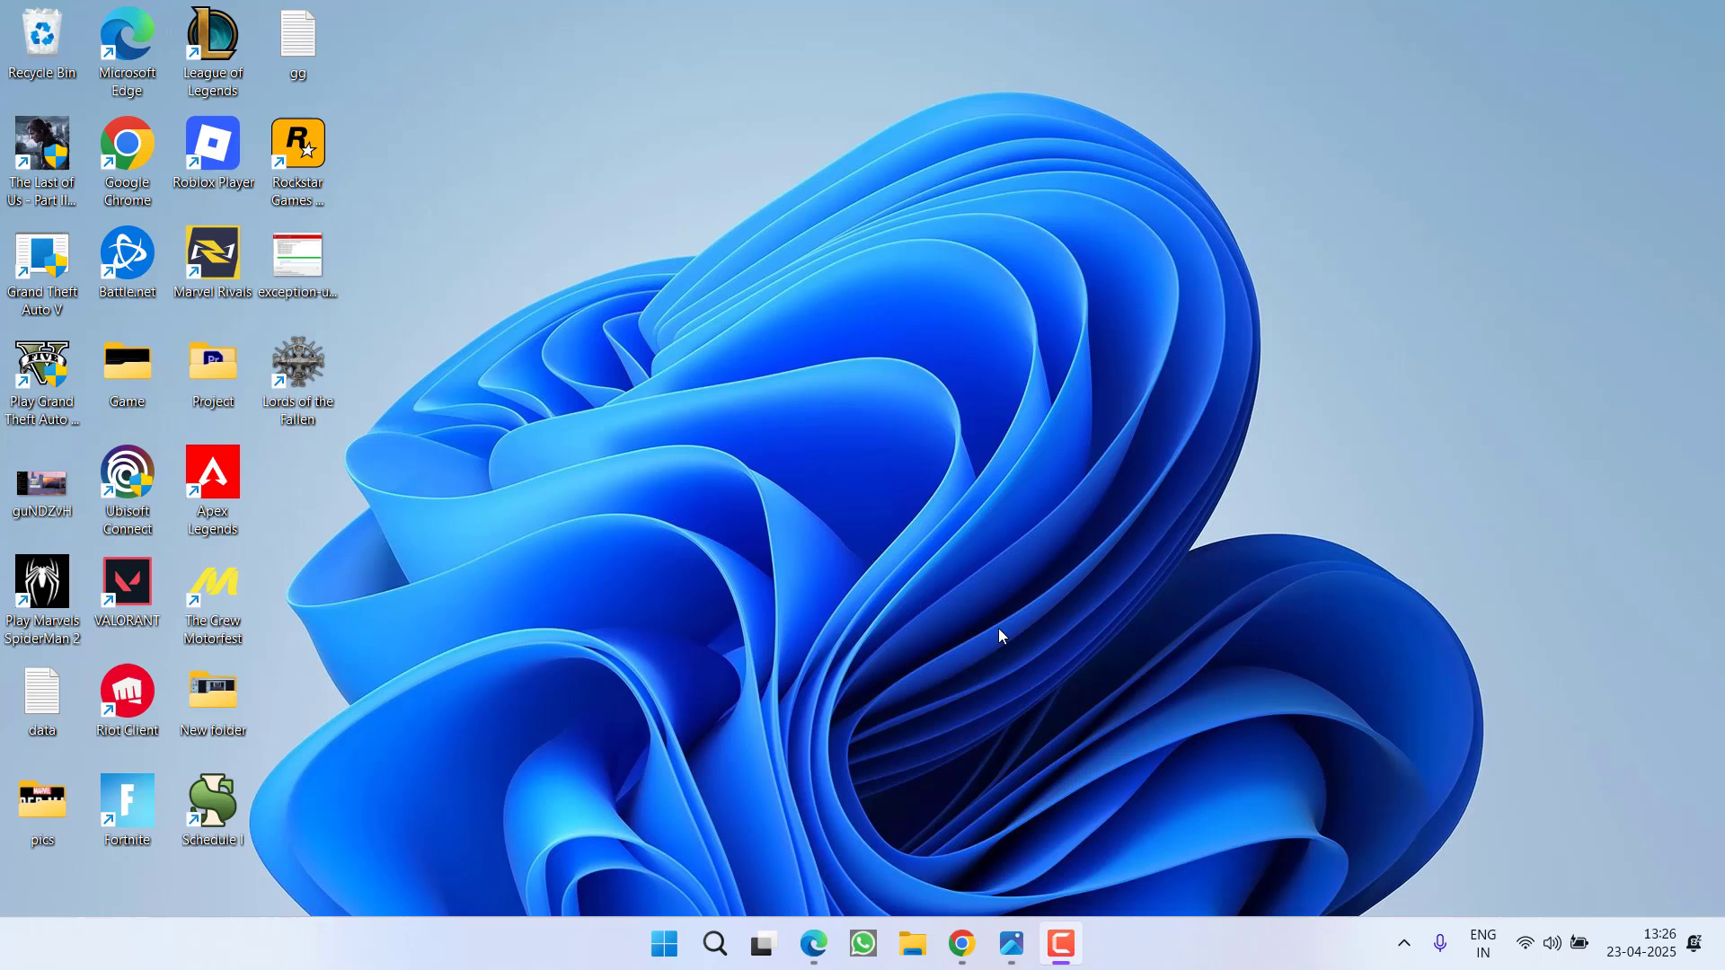
Browse to C:\Program Files (x86)\Steam\steamapps\common, then go back to This PC
{"action": "key", "text": "super+e"}
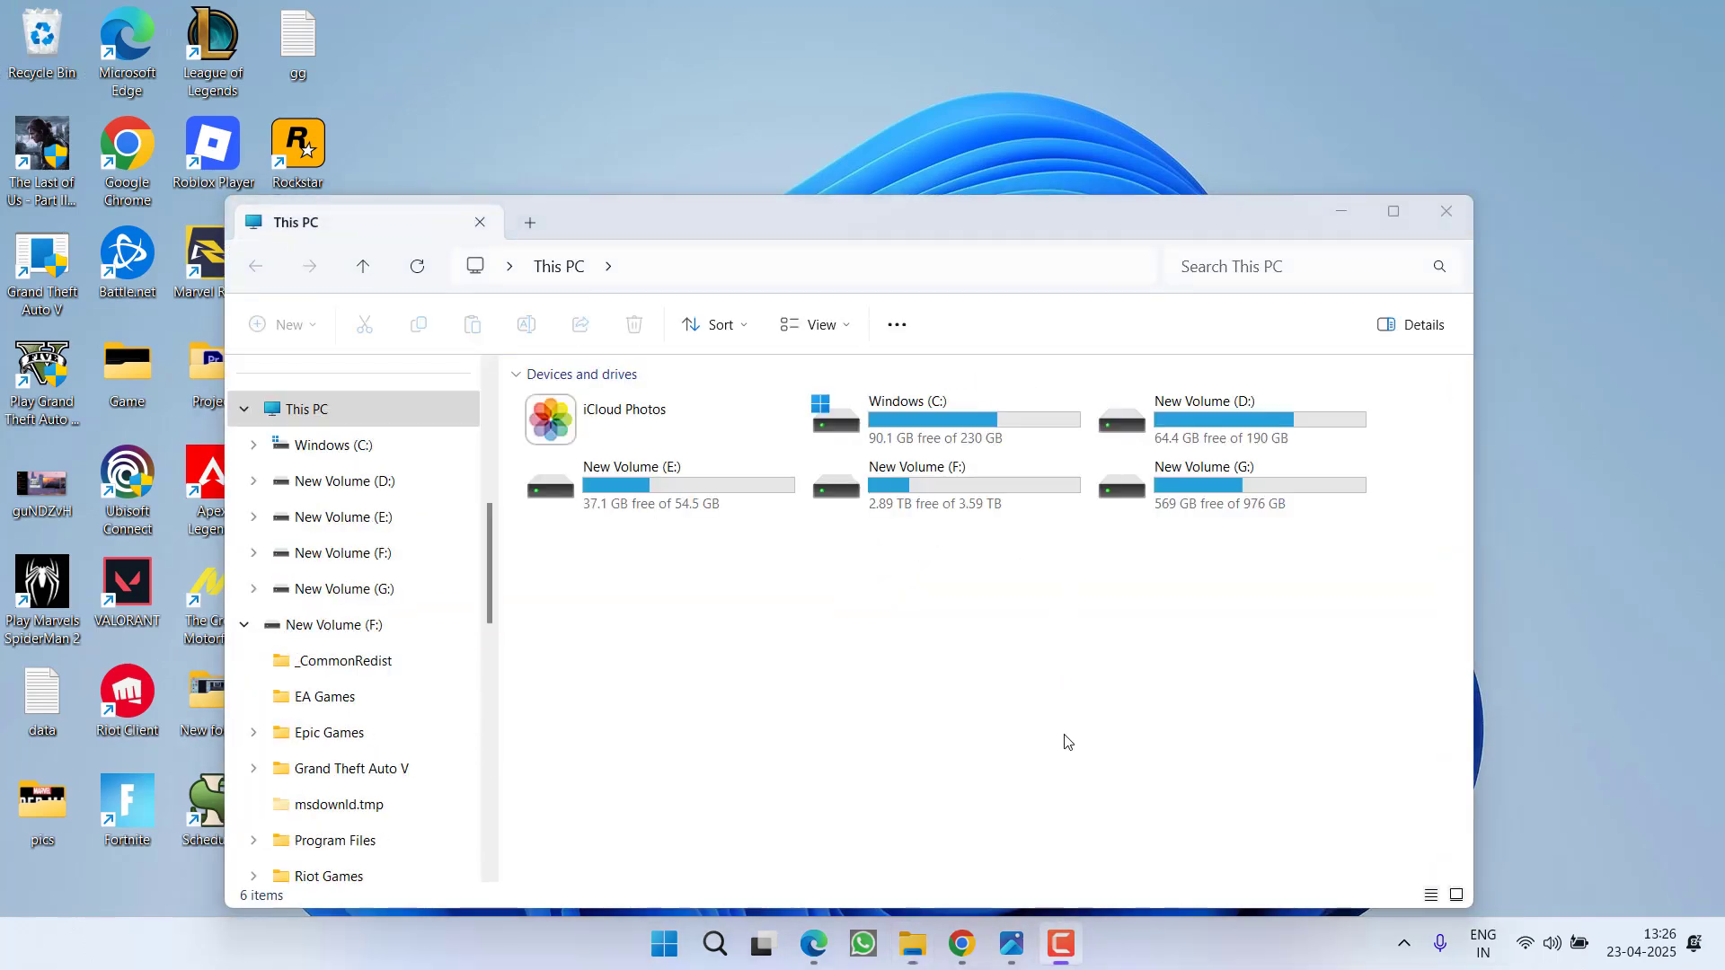
{"action": "double_click", "coordinate": [944, 412]}
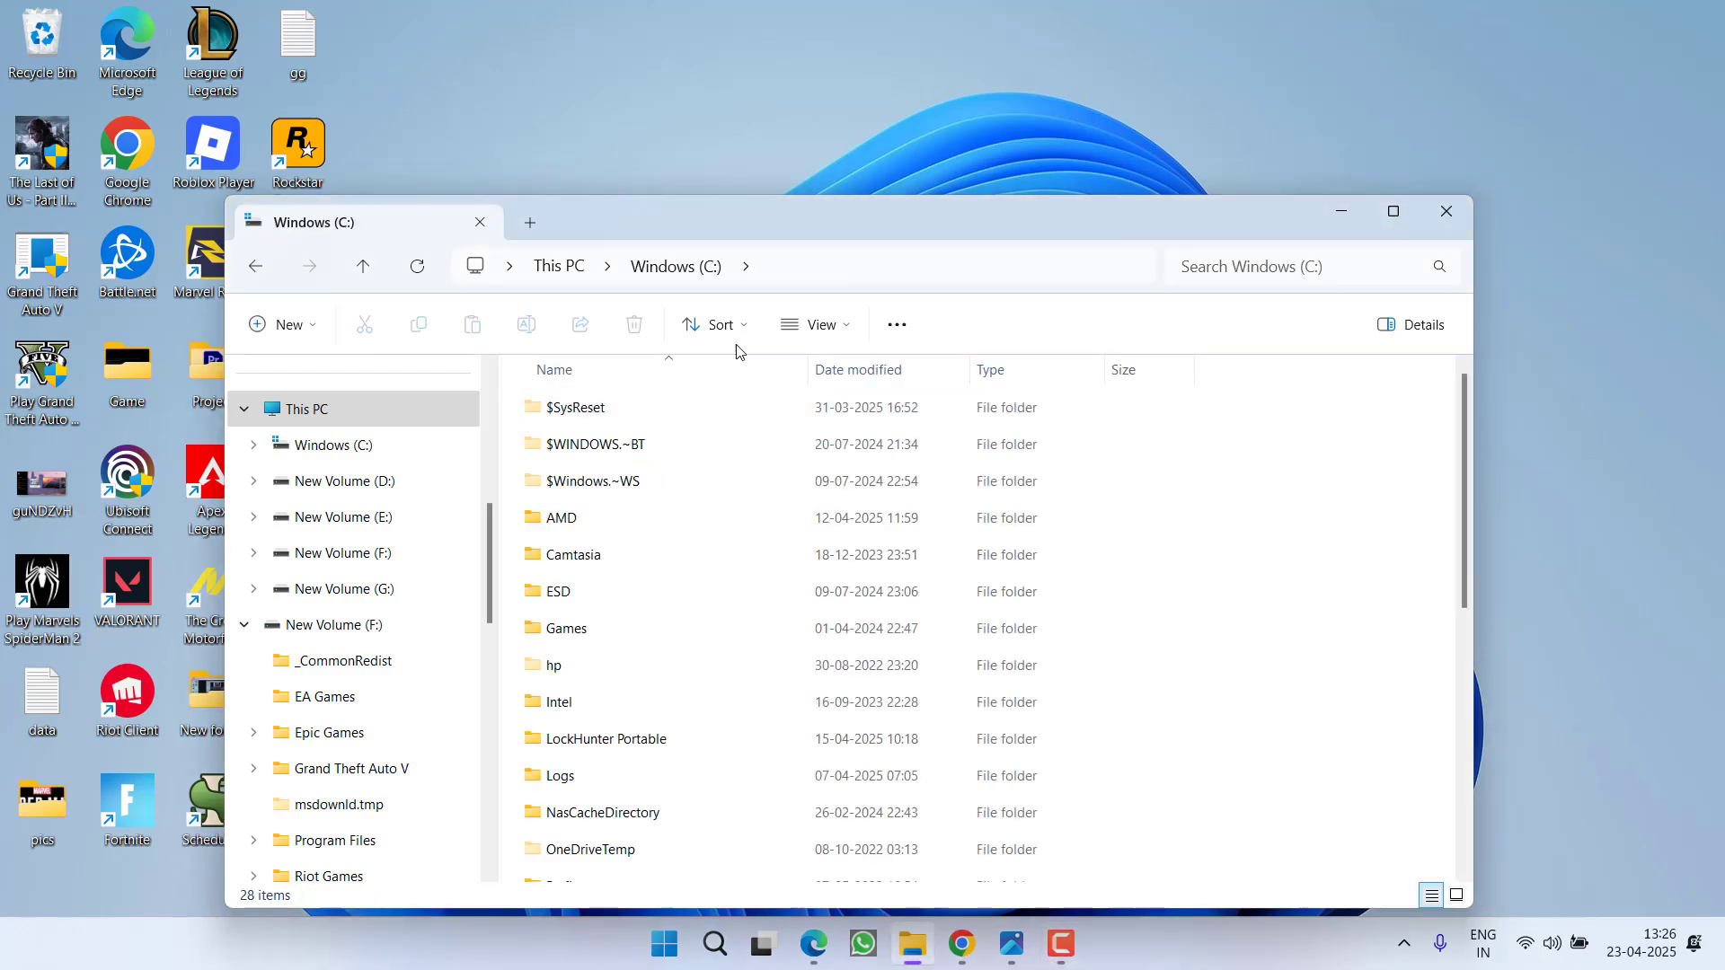
{"action": "left_click", "coordinate": [626, 716]}
{"action": "scroll", "coordinate": [713, 563], "scroll_direction": "down", "scroll_amount": 4}
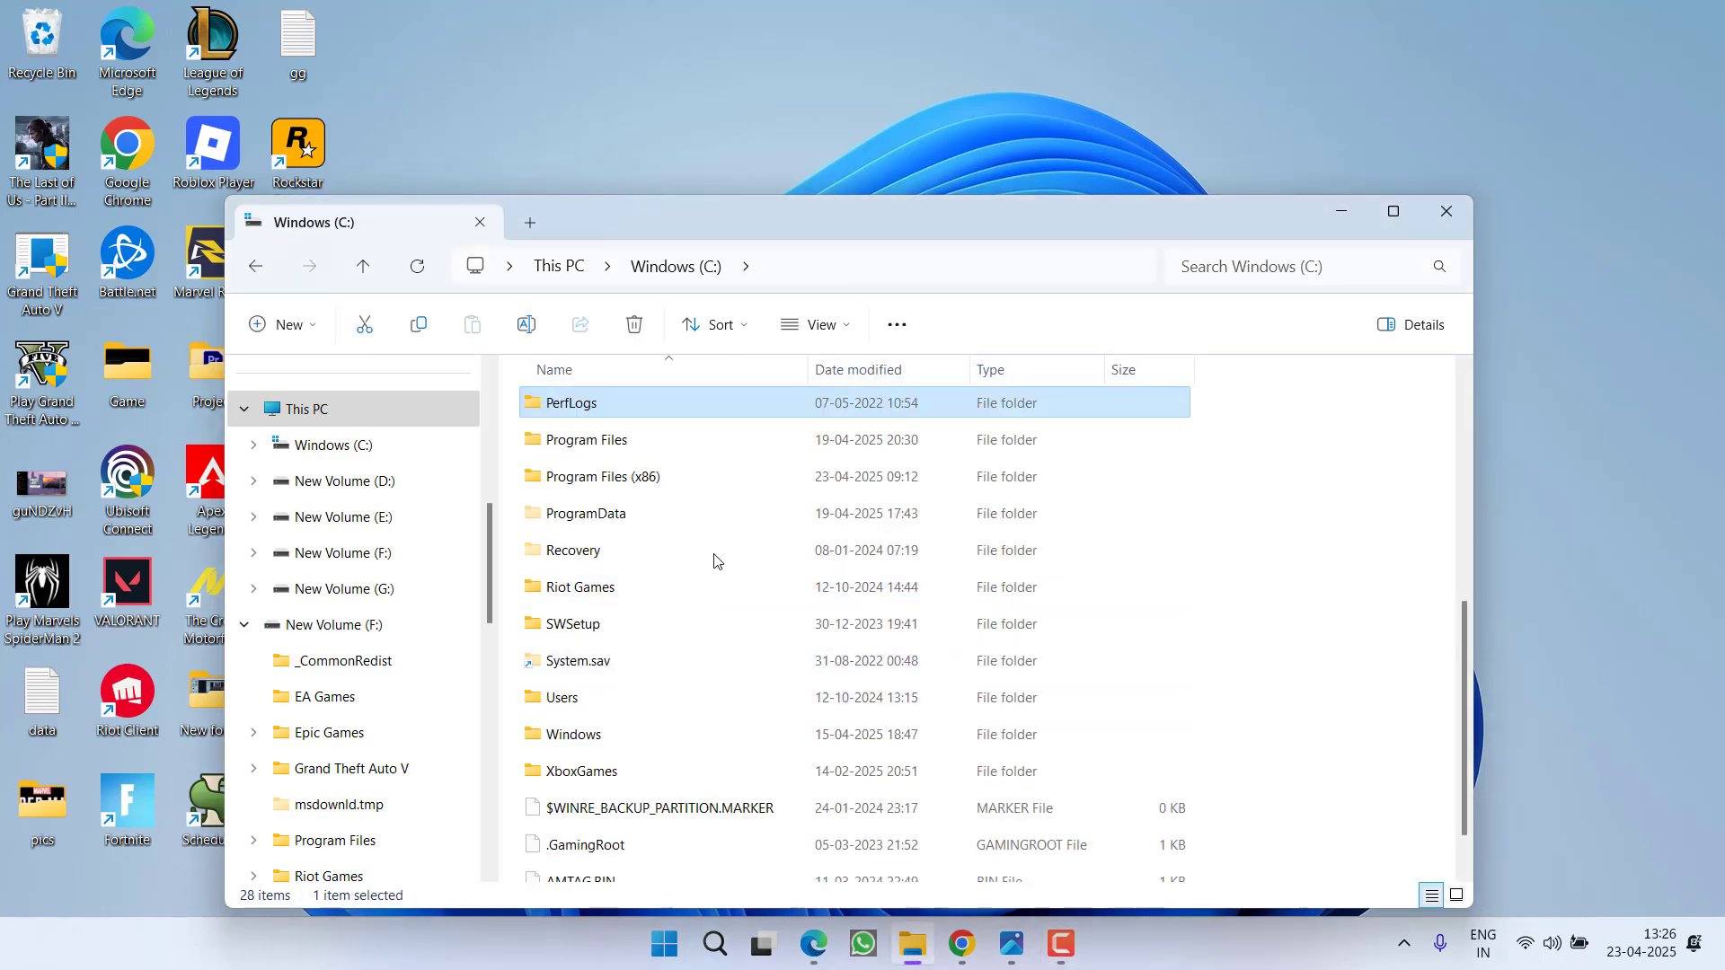
{"action": "double_click", "coordinate": [626, 479]}
{"action": "type", "text": "s"}
{"action": "double_click", "coordinate": [564, 479]}
{"action": "type", "text": "s"}
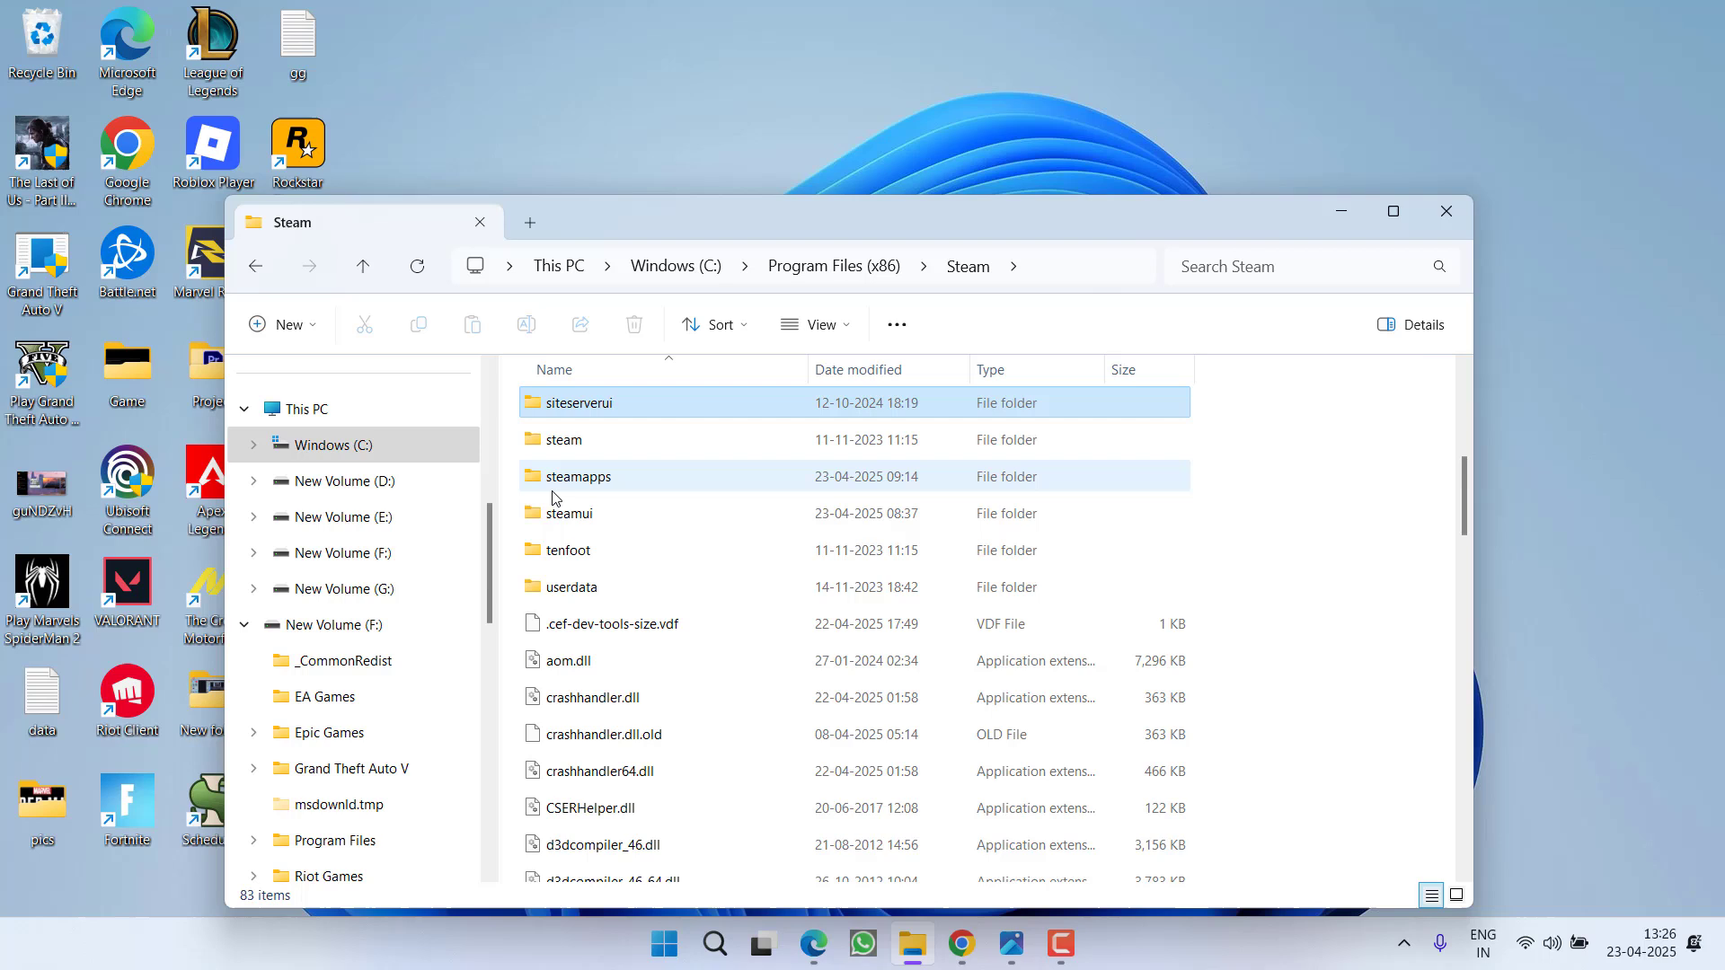
{"action": "double_click", "coordinate": [577, 478]}
{"action": "double_click", "coordinate": [583, 407]}
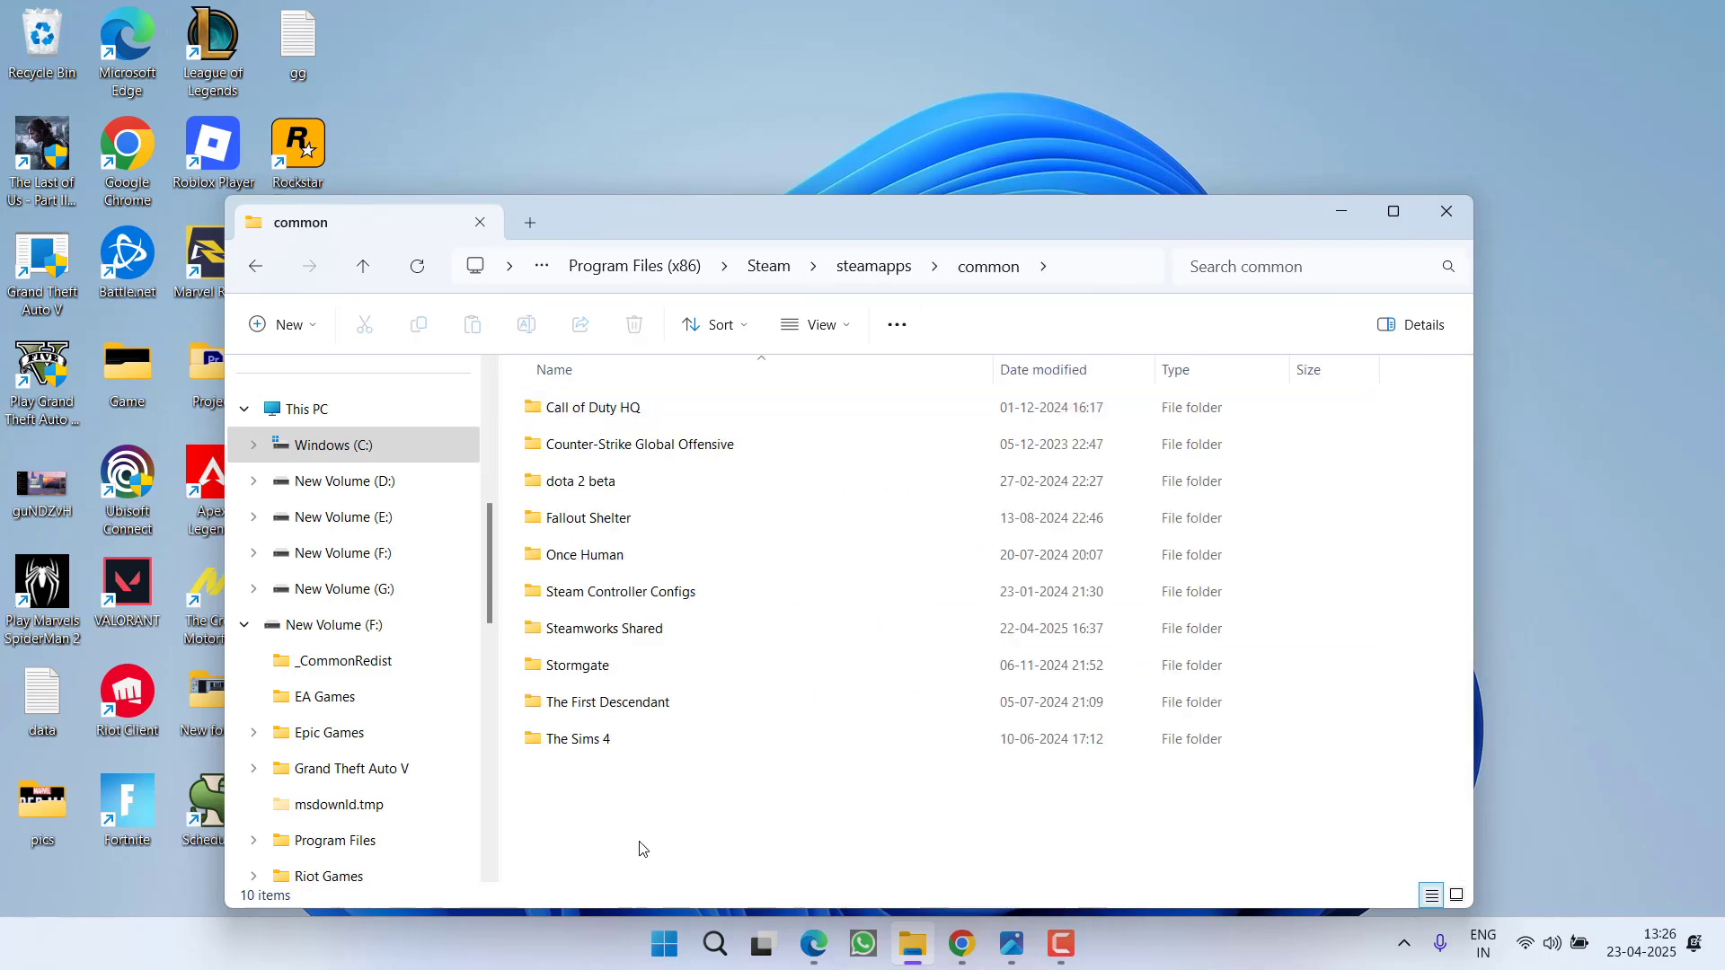
{"action": "left_click", "coordinate": [300, 413]}
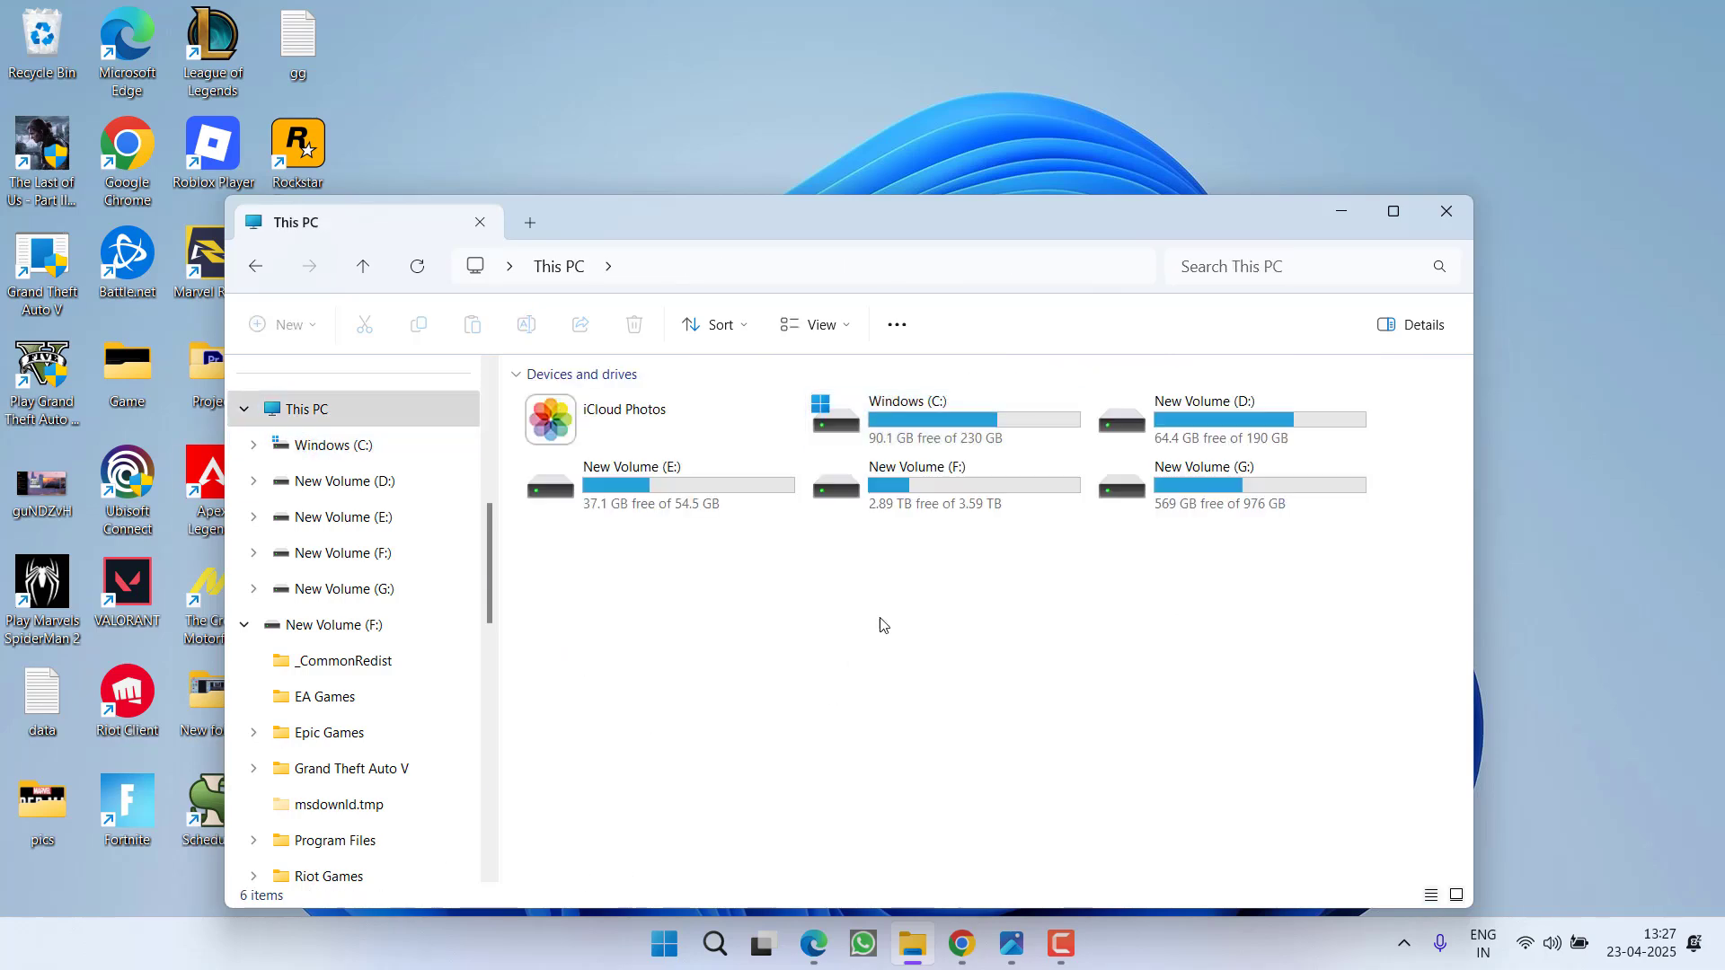
Go to F:\SteamLibrary\steamapps\common\Oblivion Remastered\Engine\Plugins\Marketplace
{"action": "double_click", "coordinate": [954, 493]}
{"action": "double_click", "coordinate": [1338, 398]}
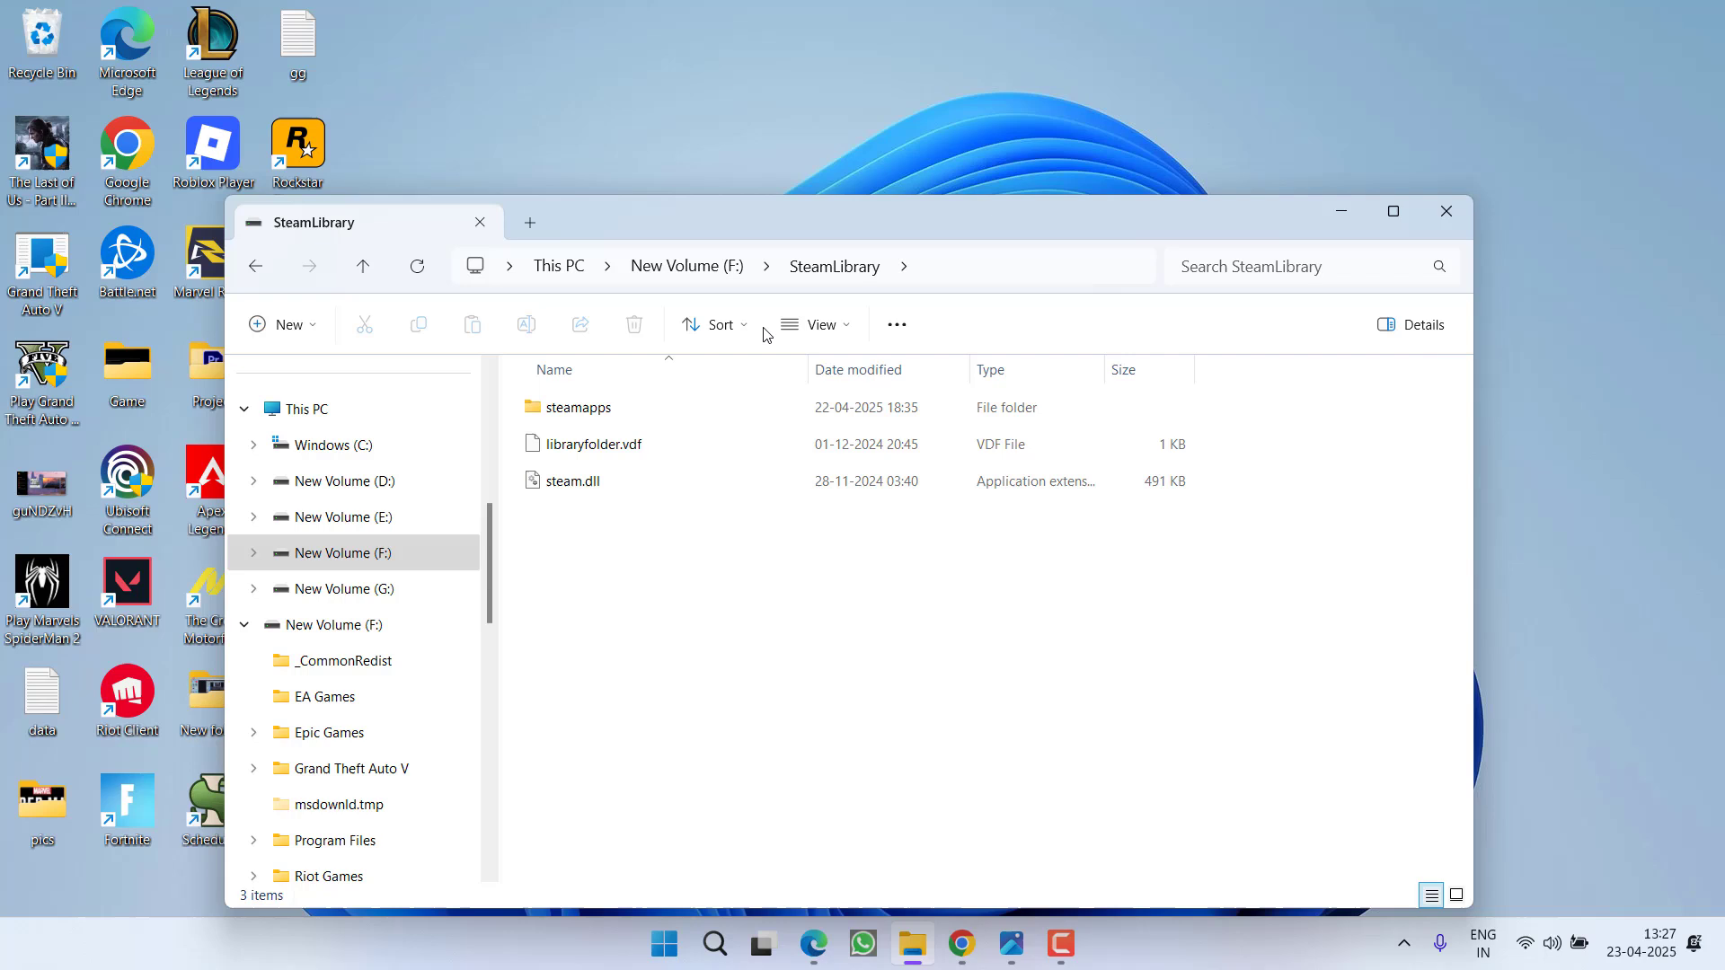
{"action": "left_click", "coordinate": [592, 420]}
{"action": "double_click", "coordinate": [593, 421]}
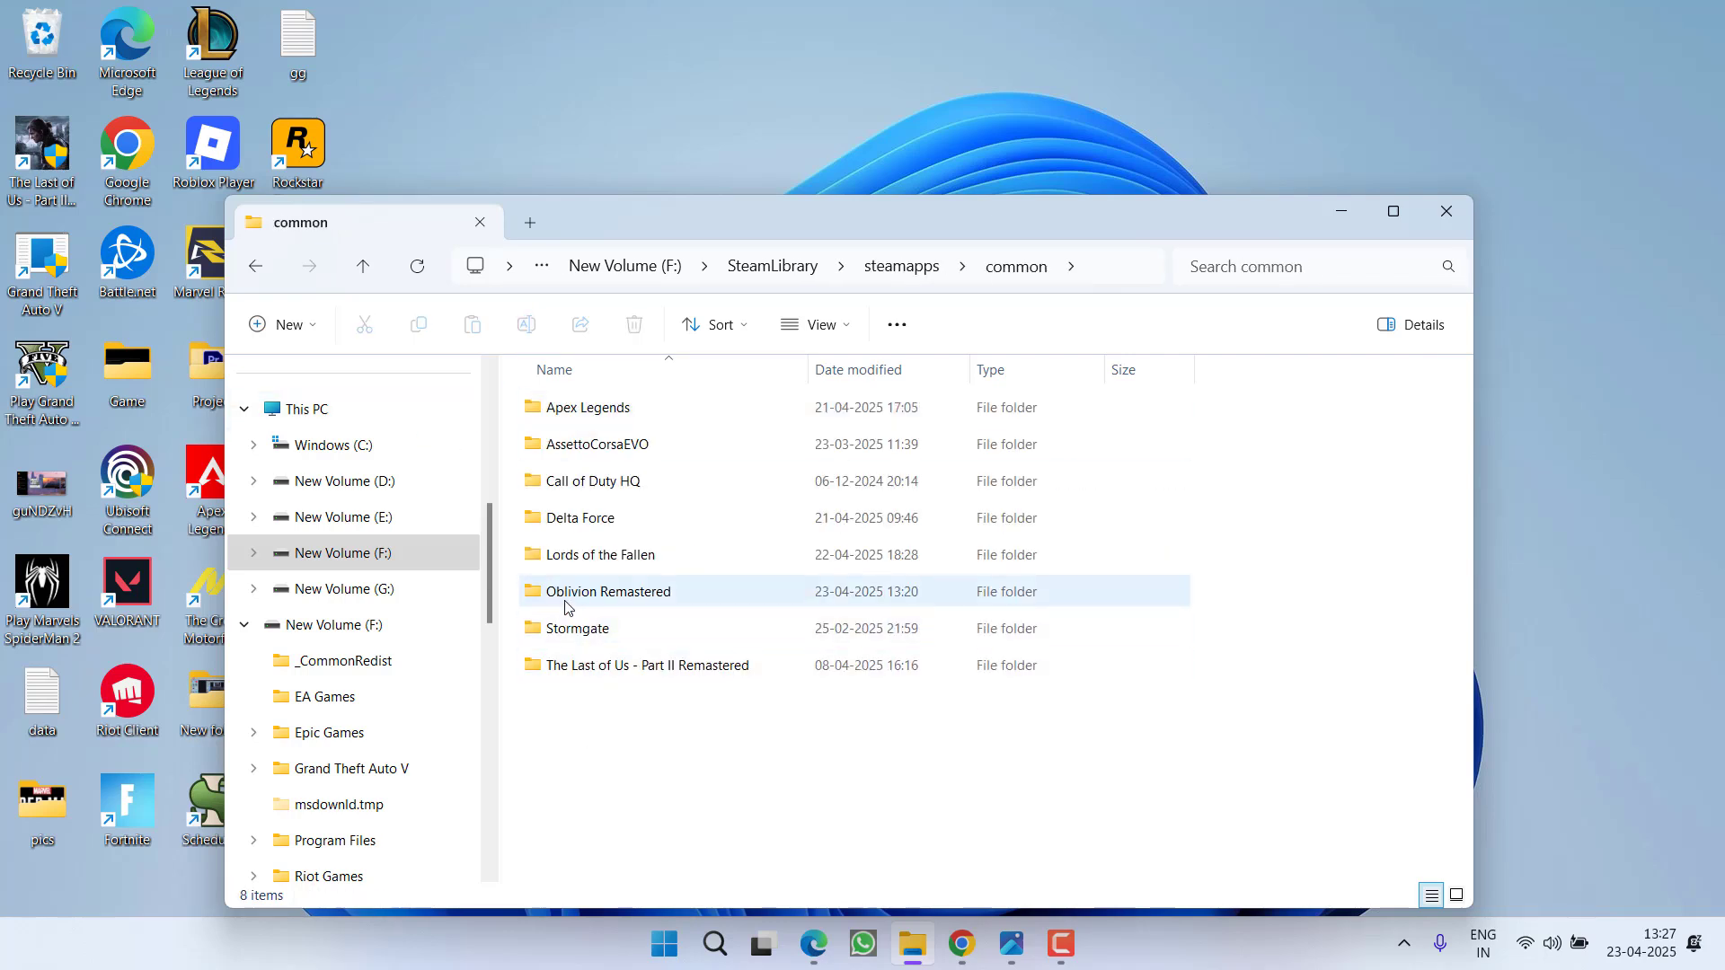
{"action": "double_click", "coordinate": [628, 599]}
{"action": "double_click", "coordinate": [576, 425]}
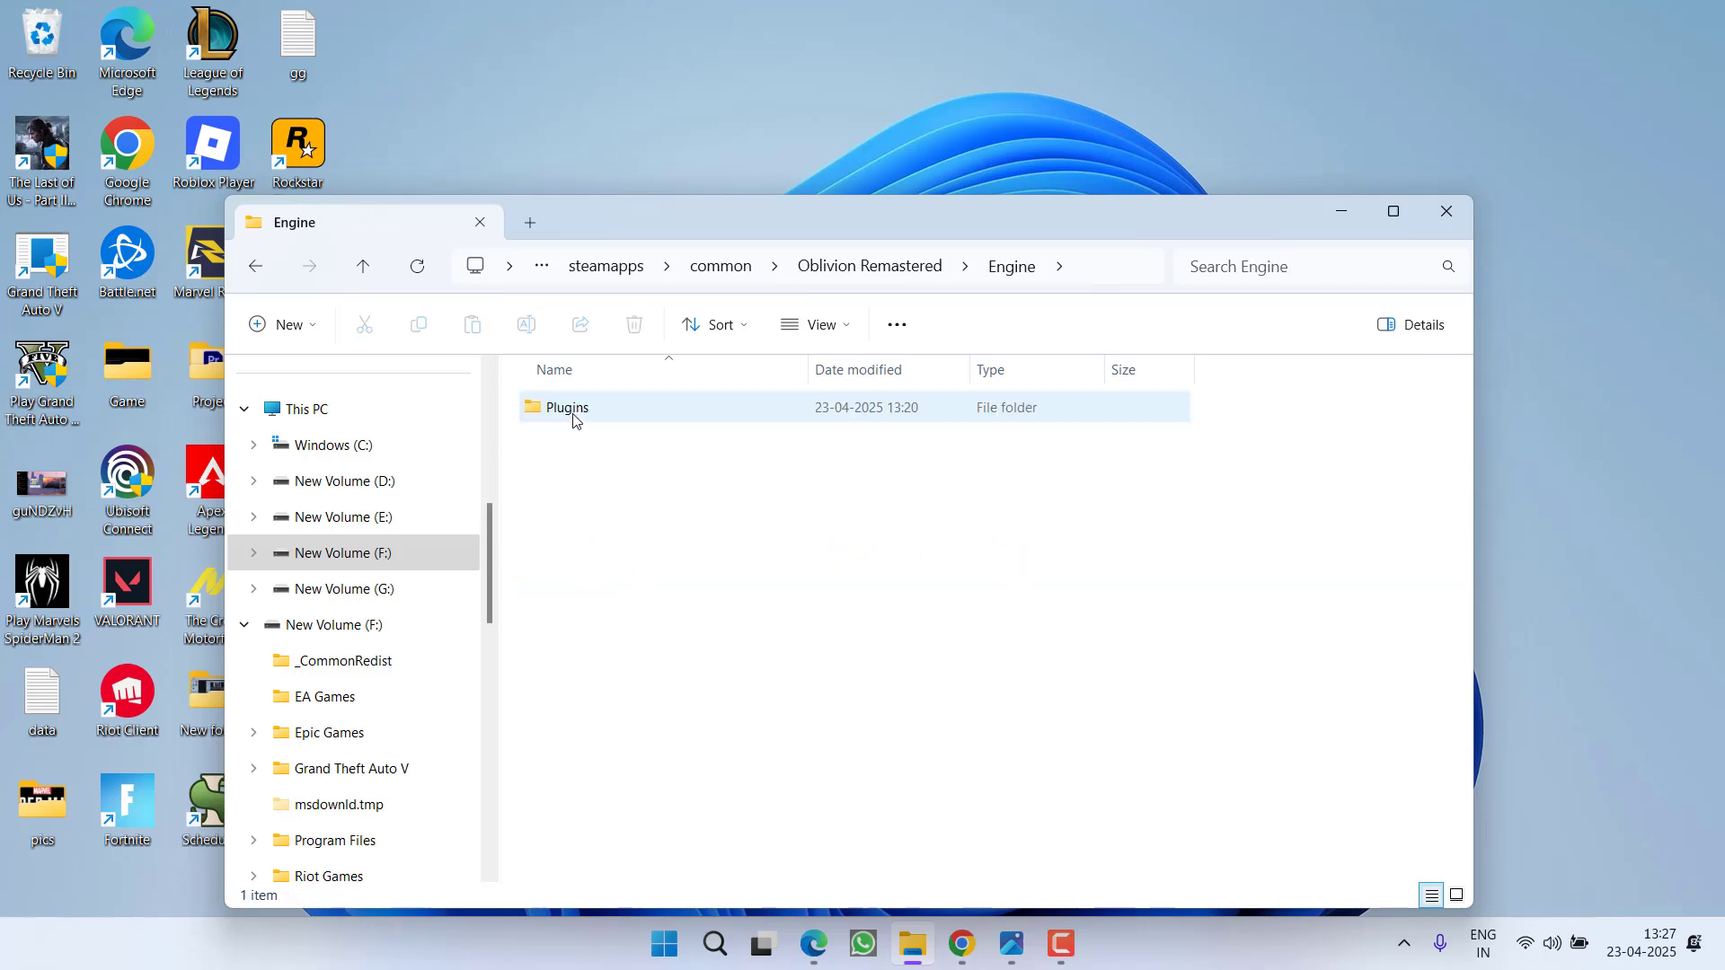
{"action": "double_click", "coordinate": [570, 419]}
{"action": "left_click", "coordinate": [554, 415]}
{"action": "double_click", "coordinate": [553, 414]}
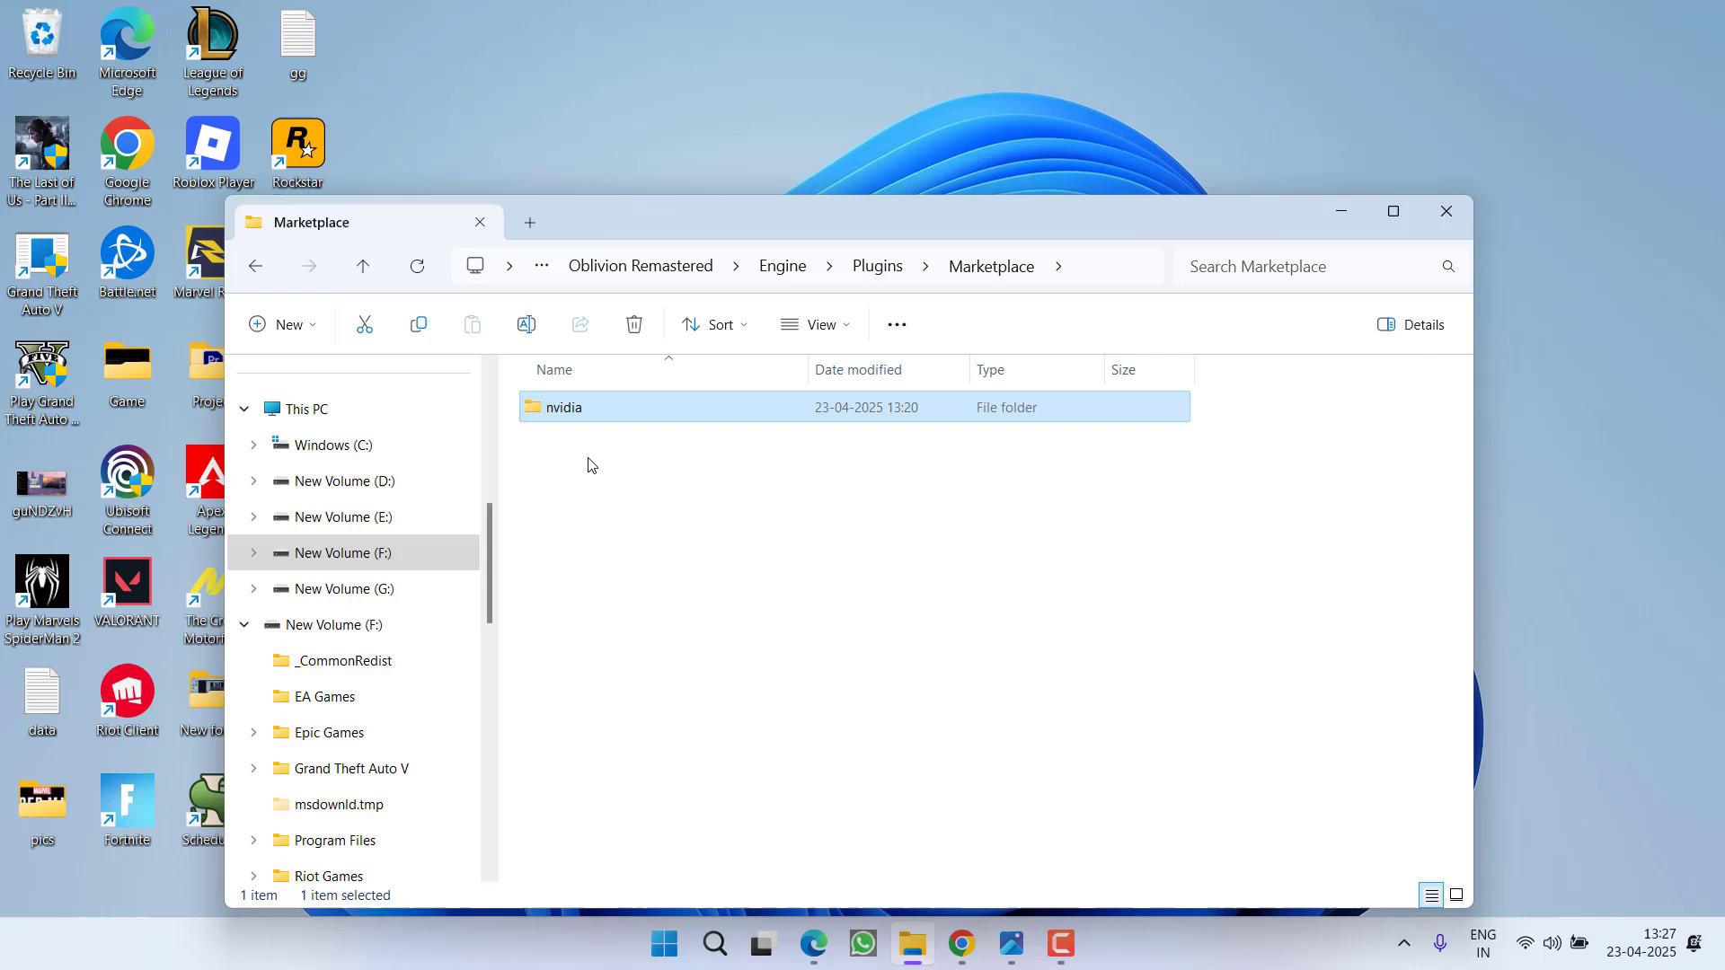
Delete the nvidia folder and close File Explorer
{"action": "right_click", "coordinate": [539, 413]}
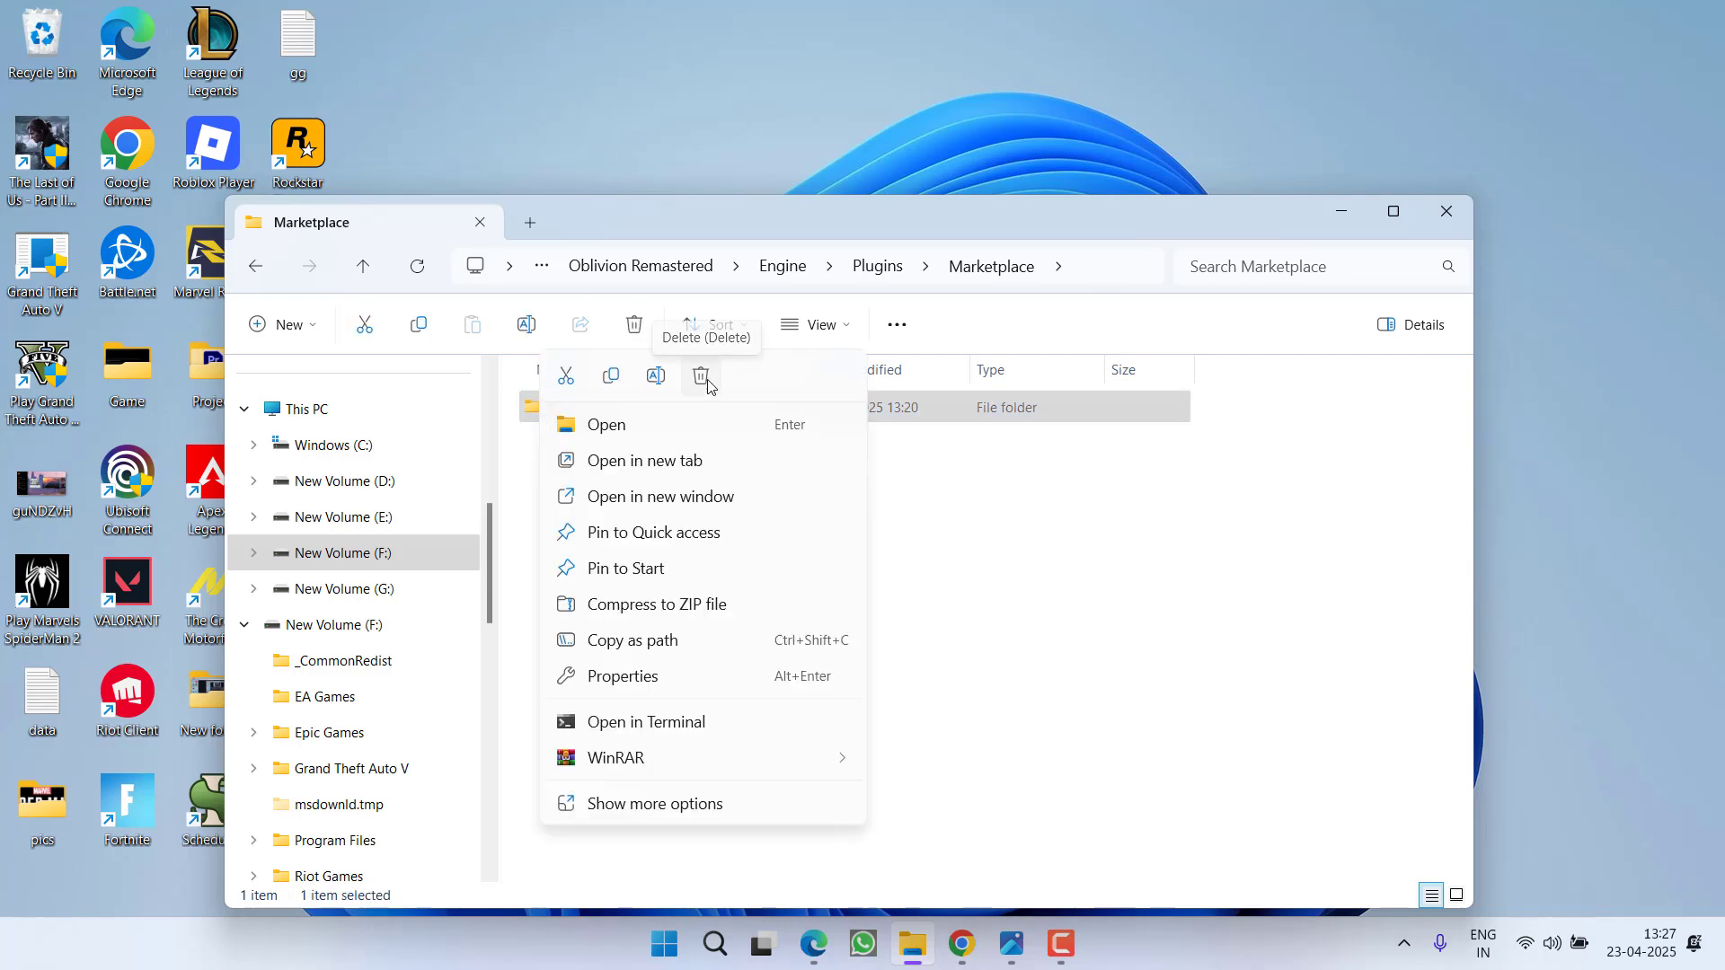
{"action": "left_click", "coordinate": [701, 376]}
{"action": "left_click", "coordinate": [1445, 210]}
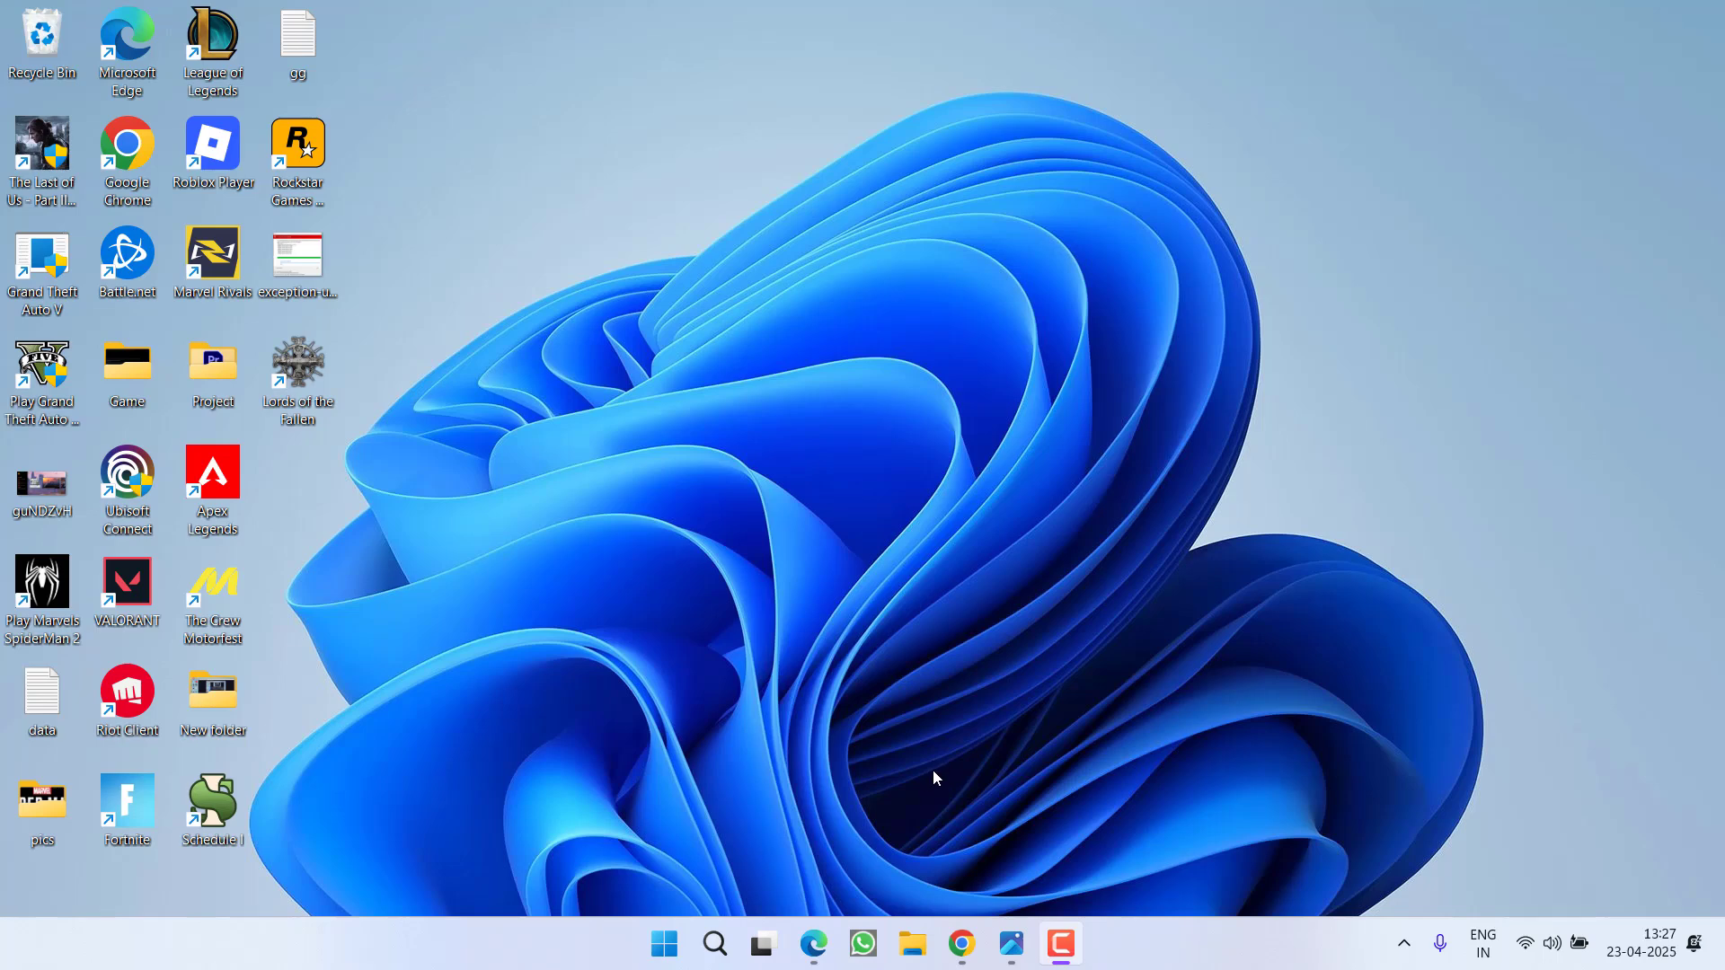
Bring up Chrome on the Intel Extreme Tuning Utility download page
{"action": "left_click", "coordinate": [961, 943]}
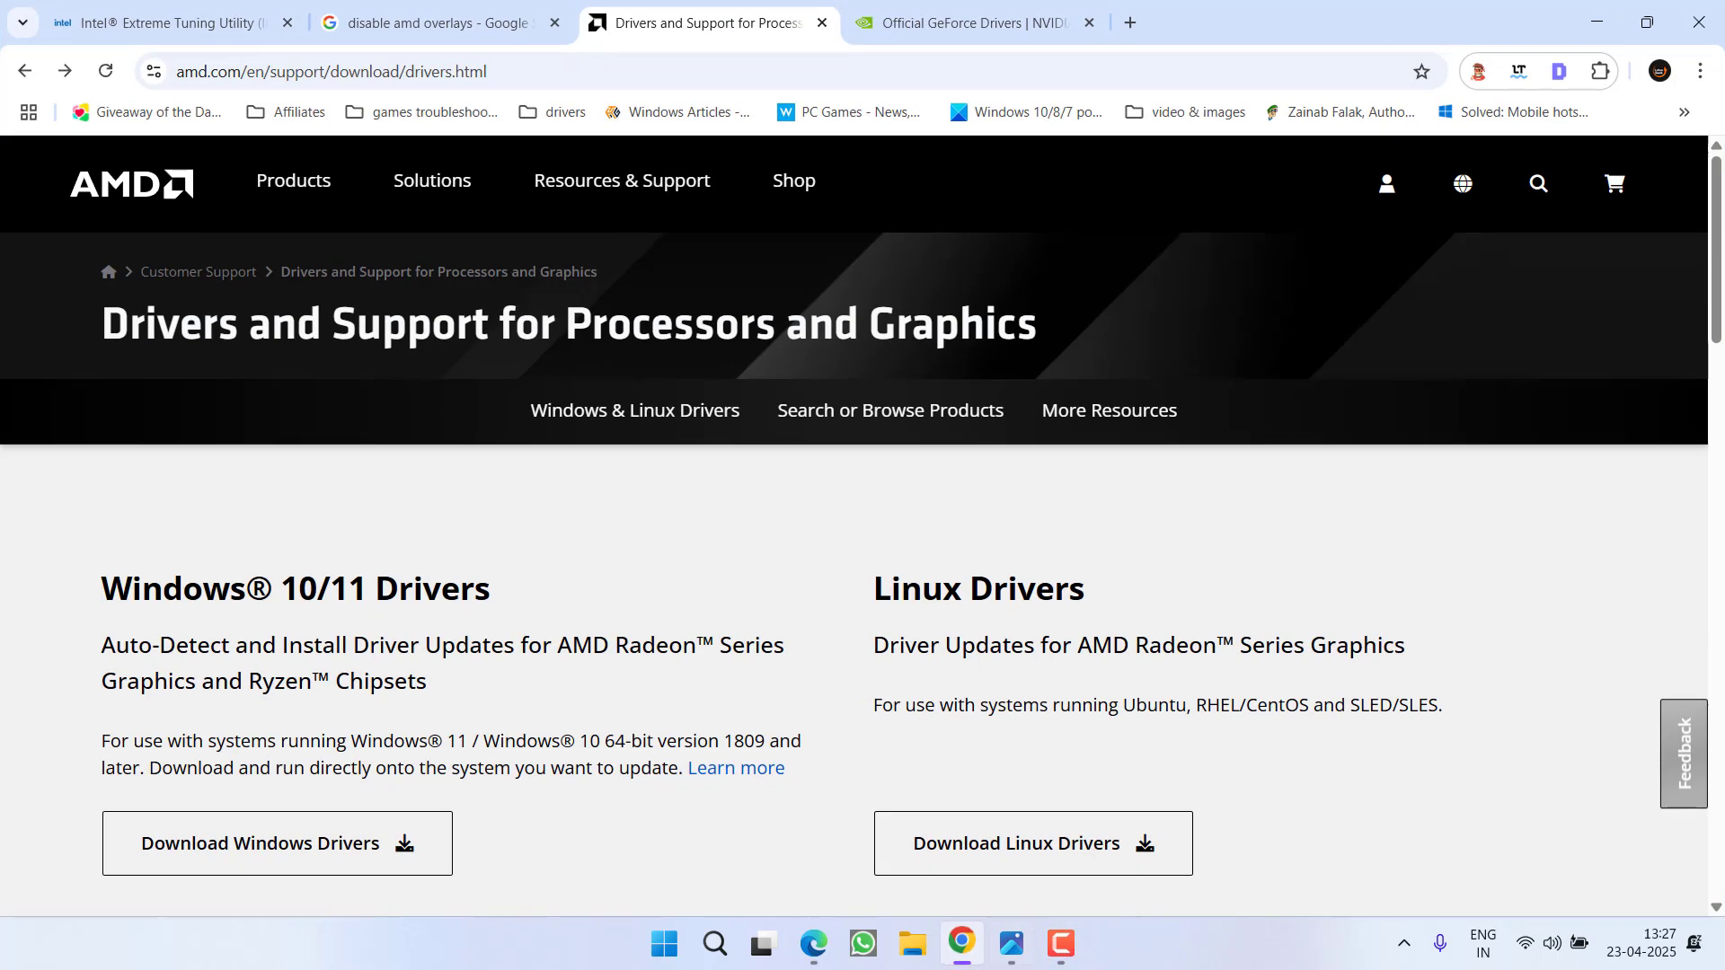
{"action": "left_click", "coordinate": [478, 20]}
{"action": "left_click", "coordinate": [168, 22]}
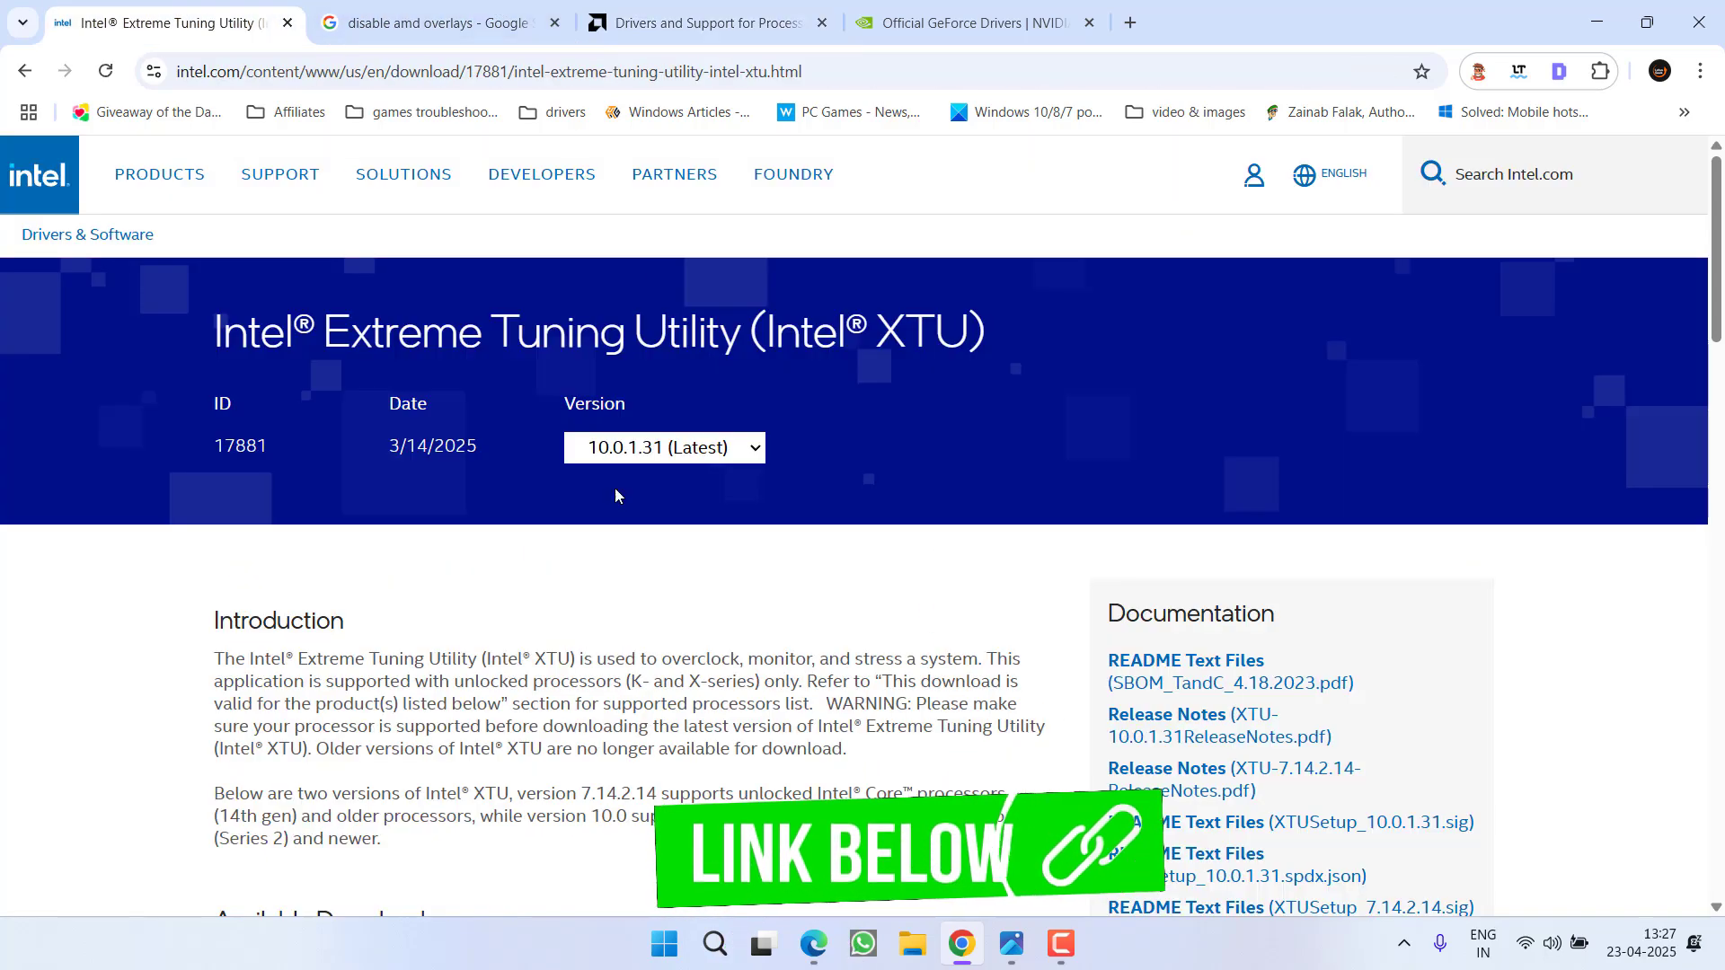
{"action": "left_click_drag", "start_coordinate": [213, 331], "coordinate": [986, 337]}
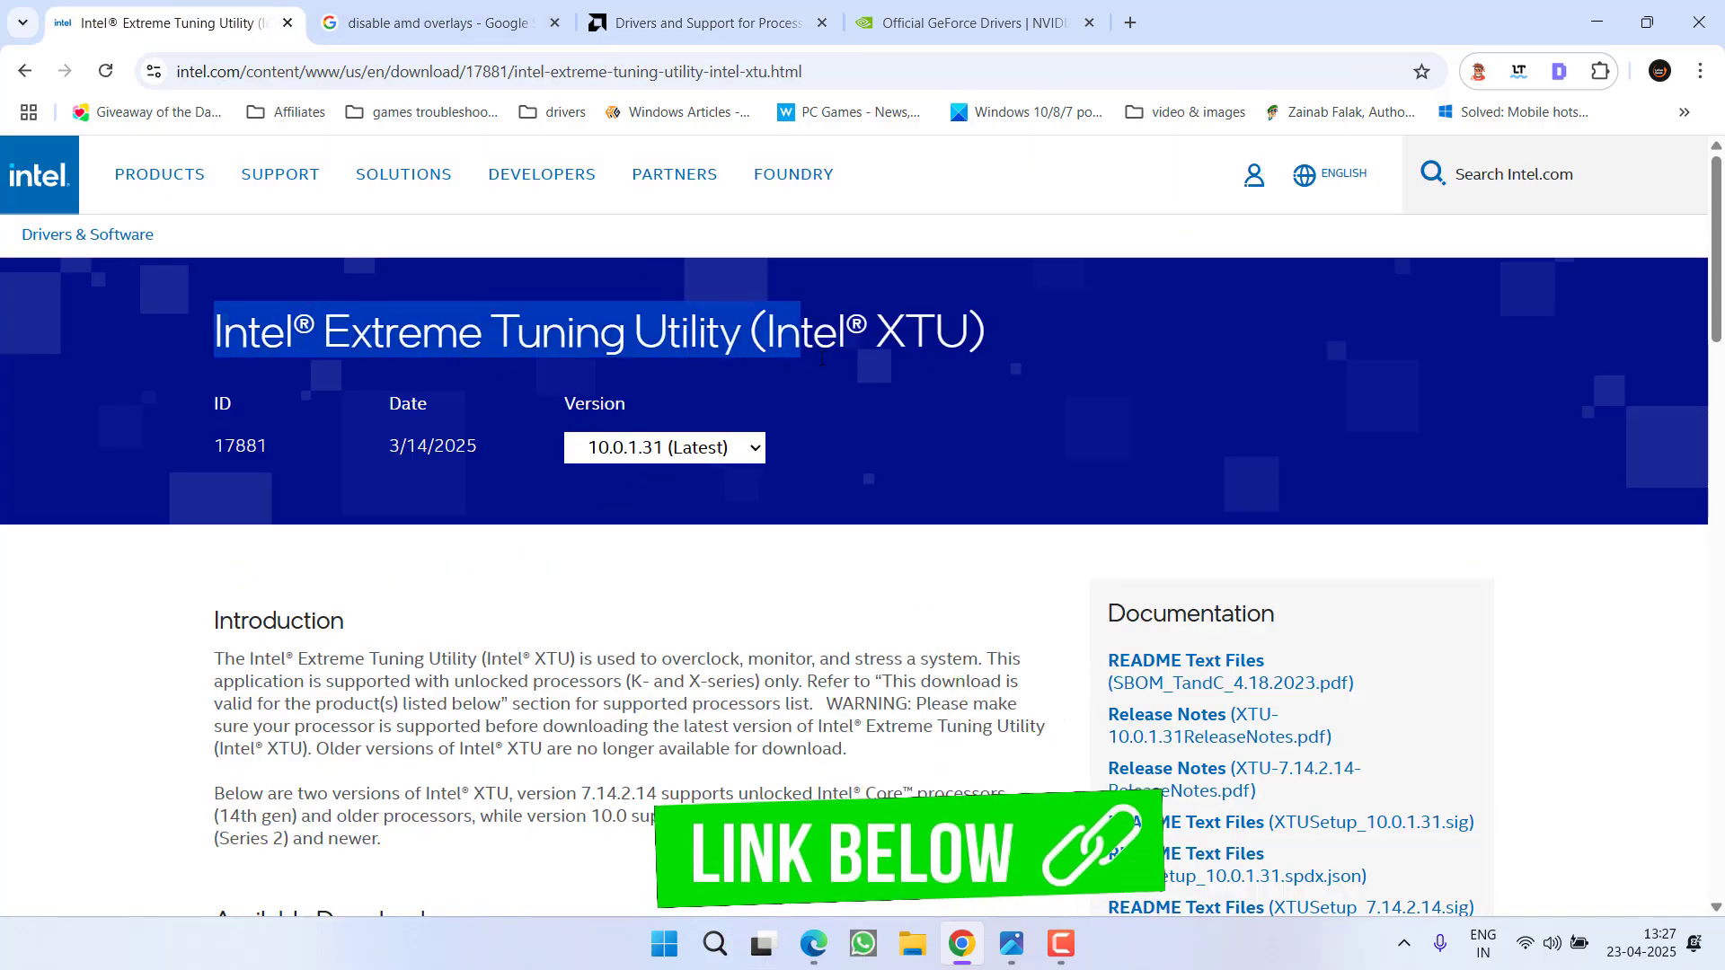
{"action": "scroll", "coordinate": [565, 582], "scroll_direction": "down", "scroll_amount": 5}
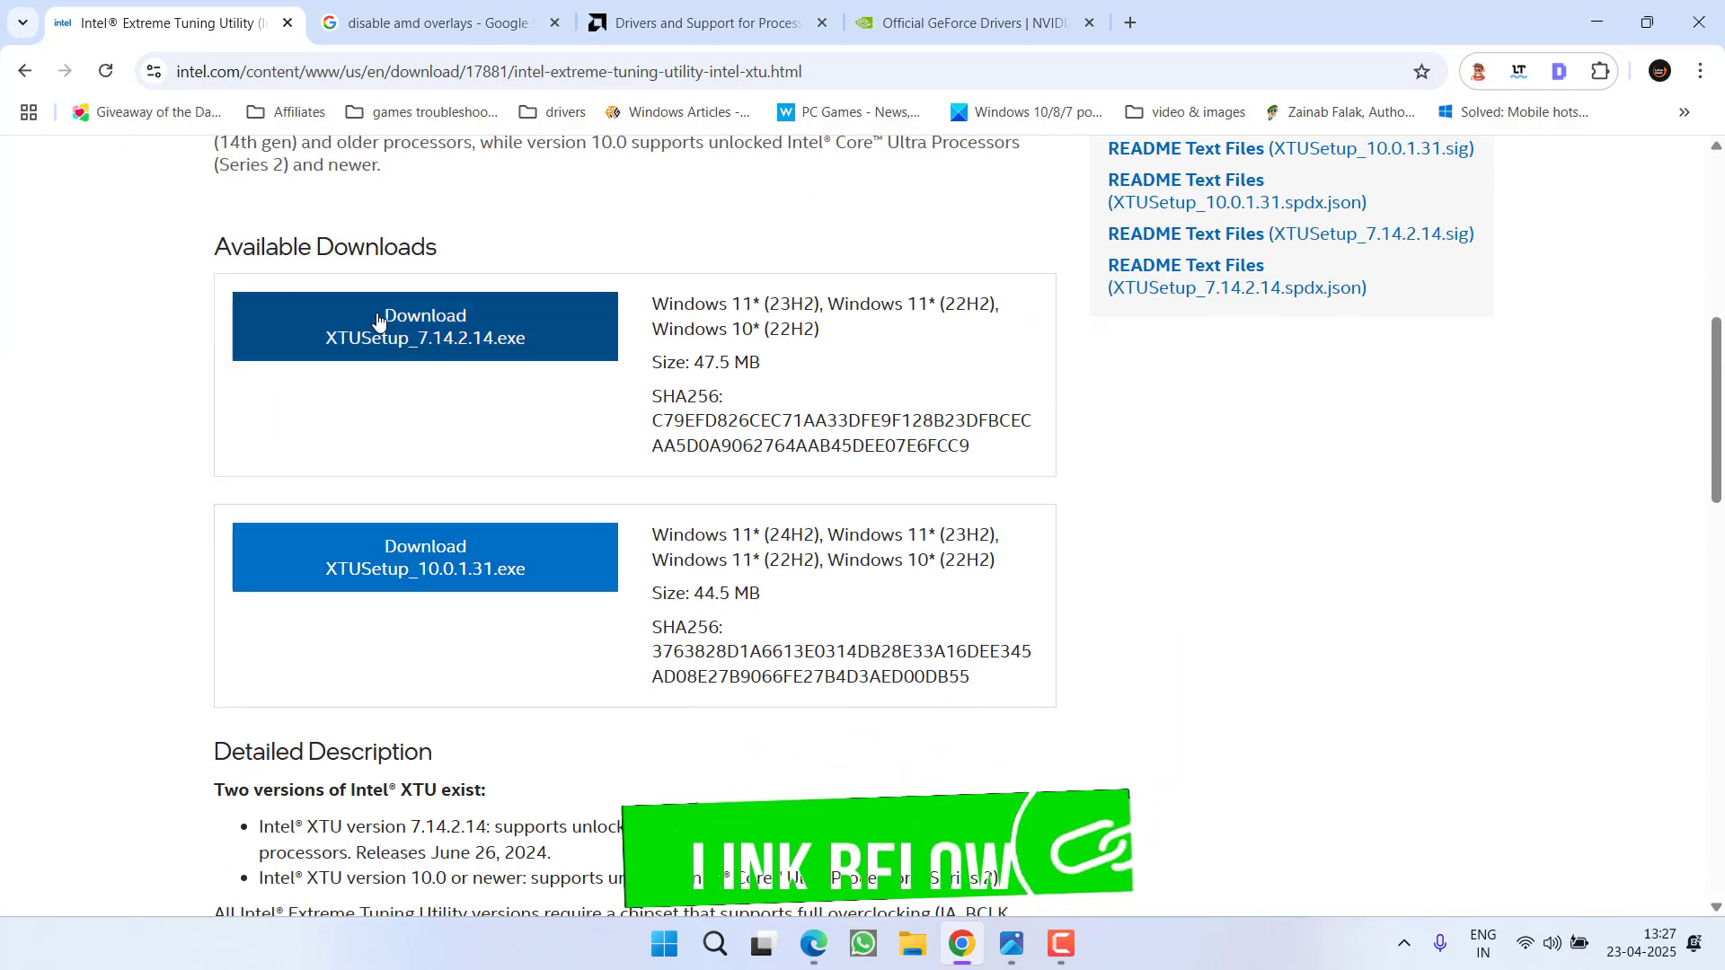
Start saving XTUSetup_7.14.2.14.exe to the Desktop, cancel it, and open the XTU screenshot
{"action": "left_click", "coordinate": [514, 350]}
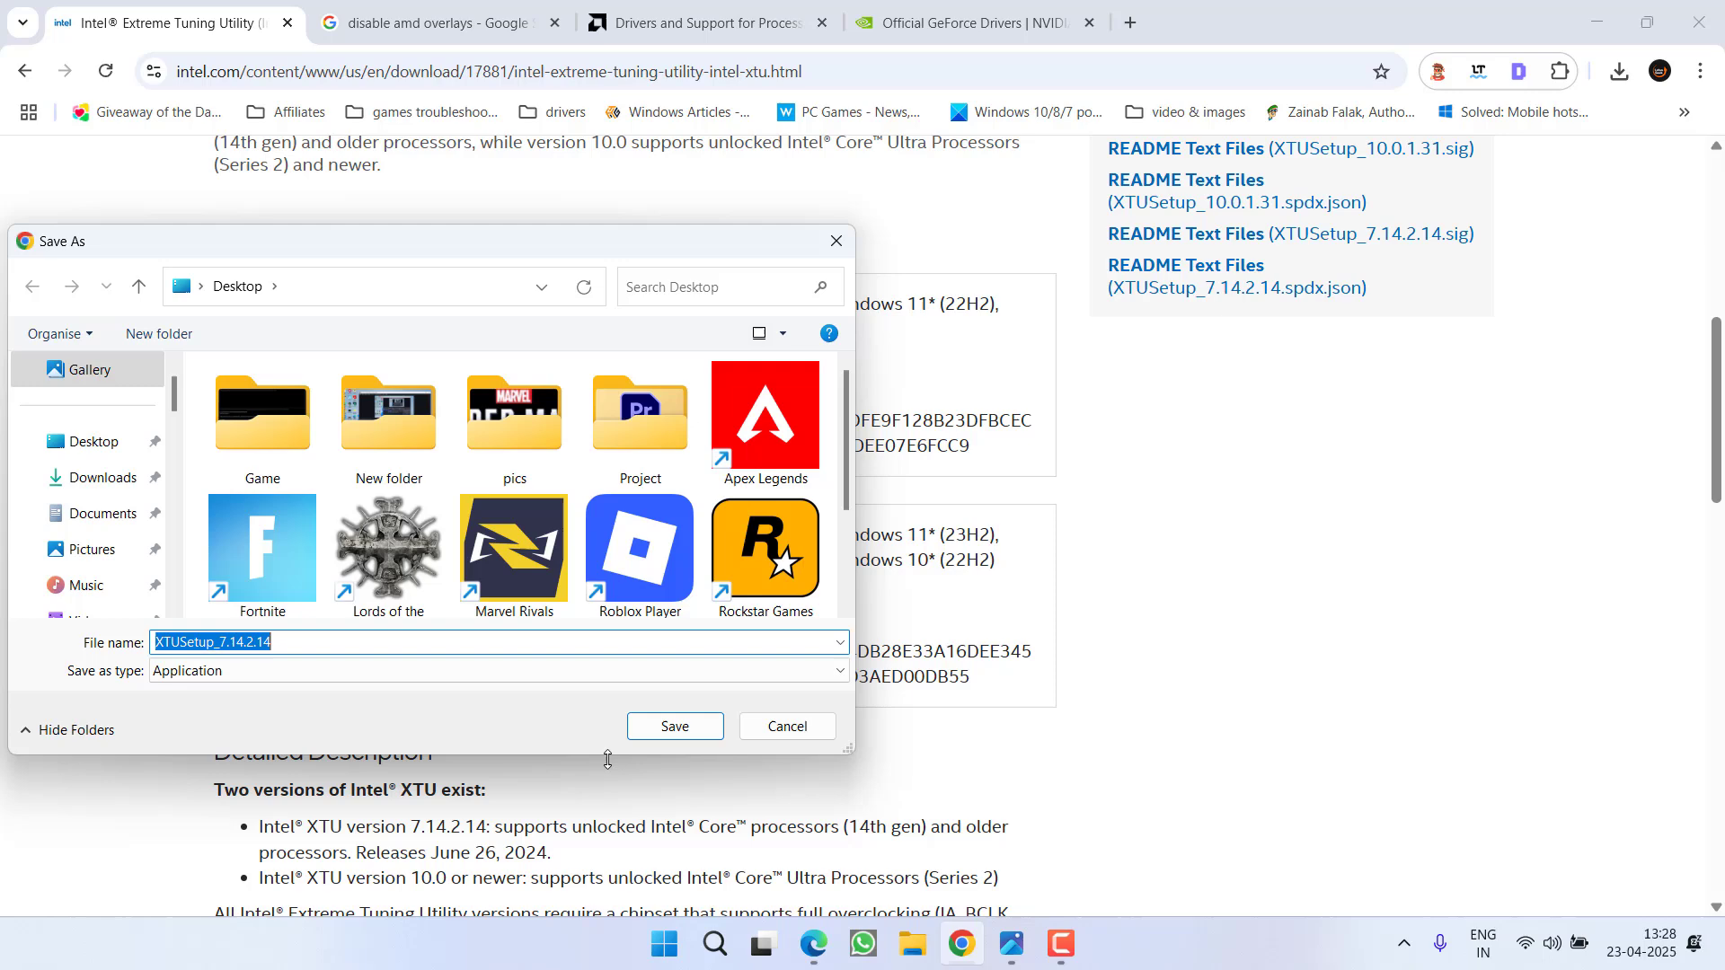
{"action": "left_click", "coordinate": [663, 735]}
{"action": "left_click", "coordinate": [1618, 71]}
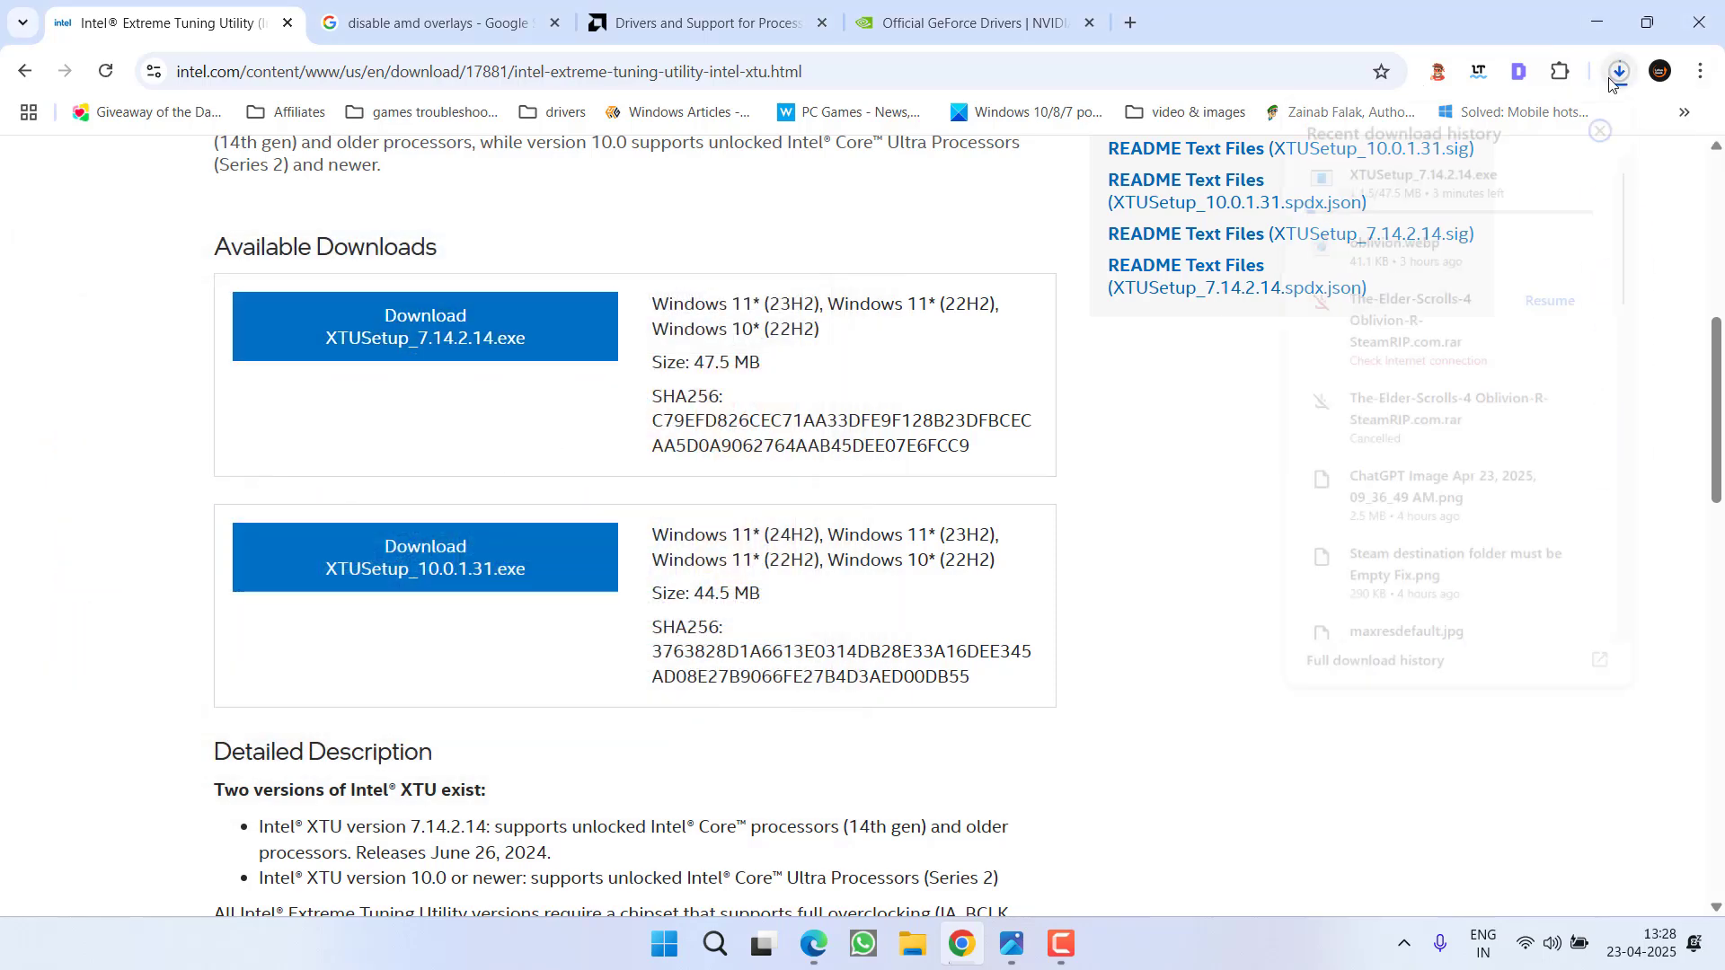
{"action": "left_click", "coordinate": [1582, 170]}
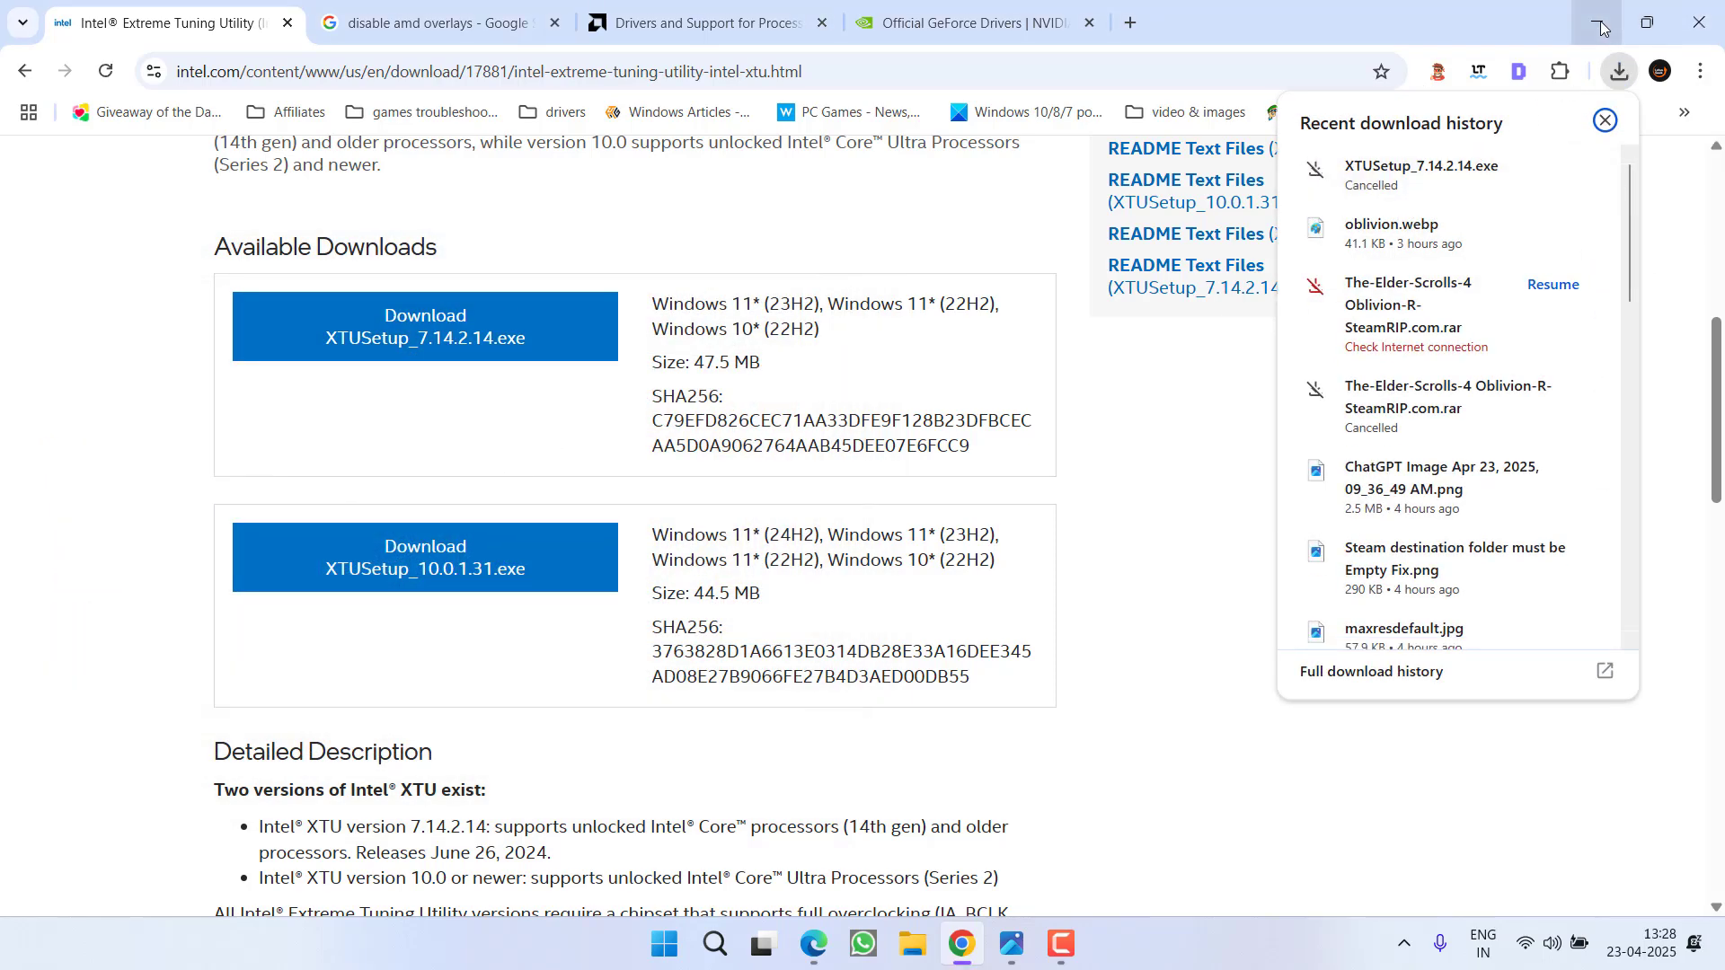
{"action": "left_click", "coordinate": [1596, 21]}
{"action": "left_click", "coordinate": [1011, 943]}
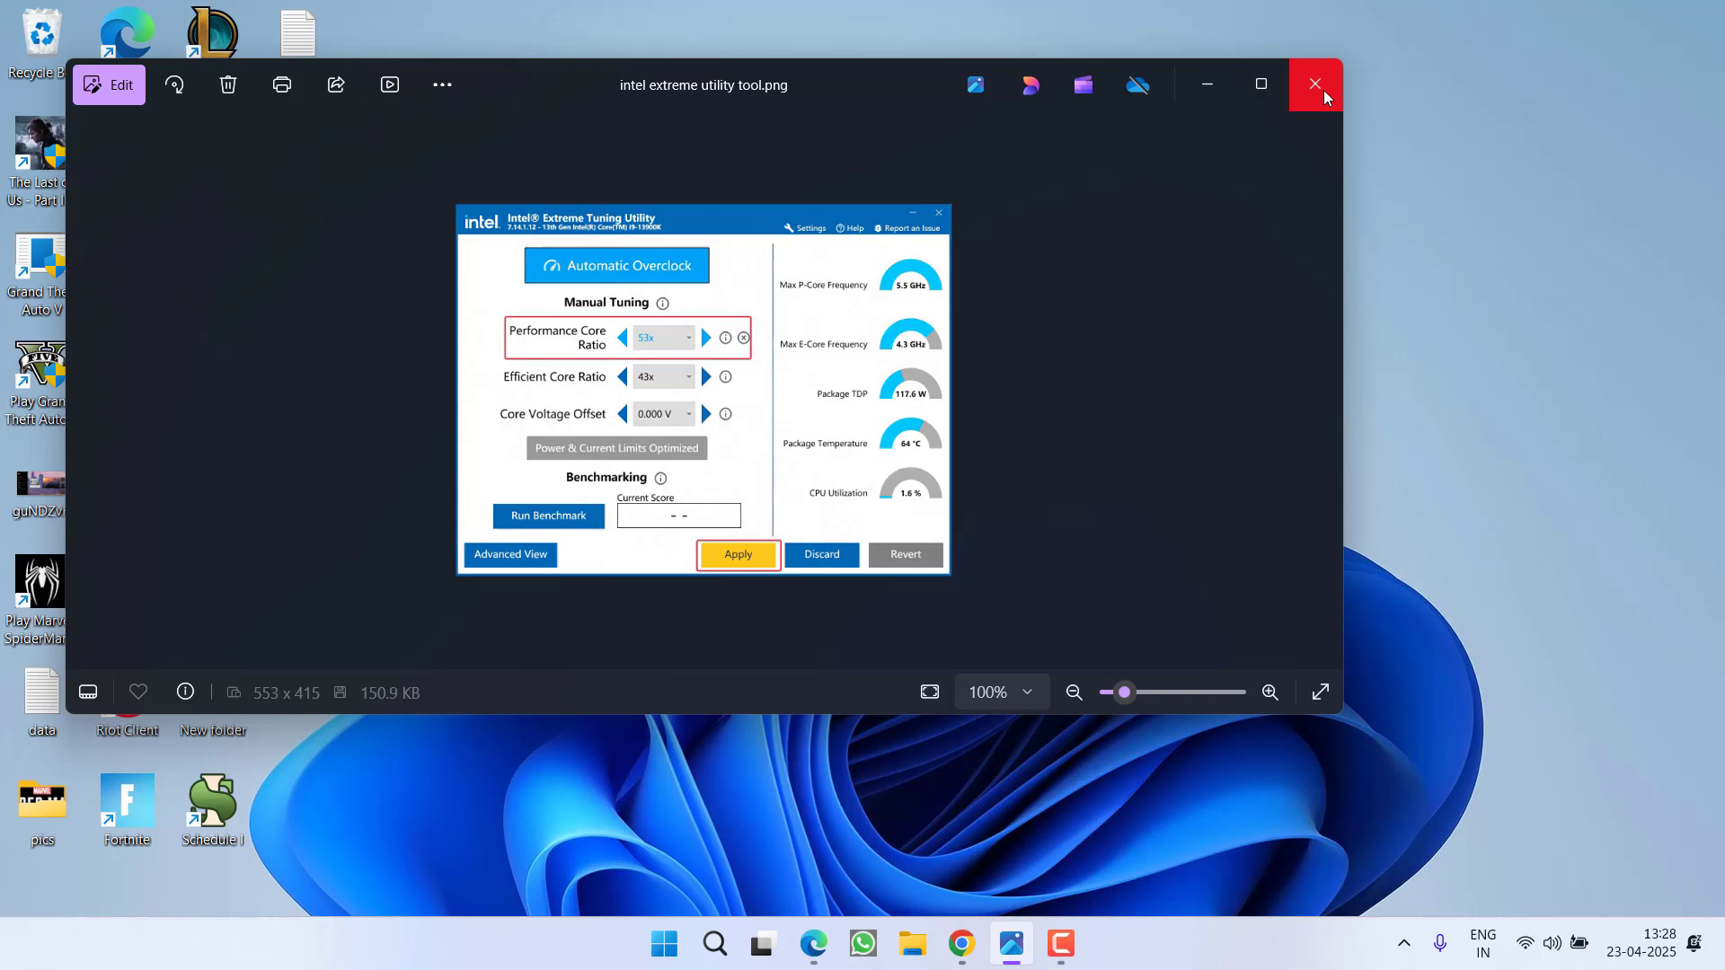
Close the Photos window showing the XTU 53x Performance Core Ratio screenshot
{"action": "left_click", "coordinate": [1318, 87]}
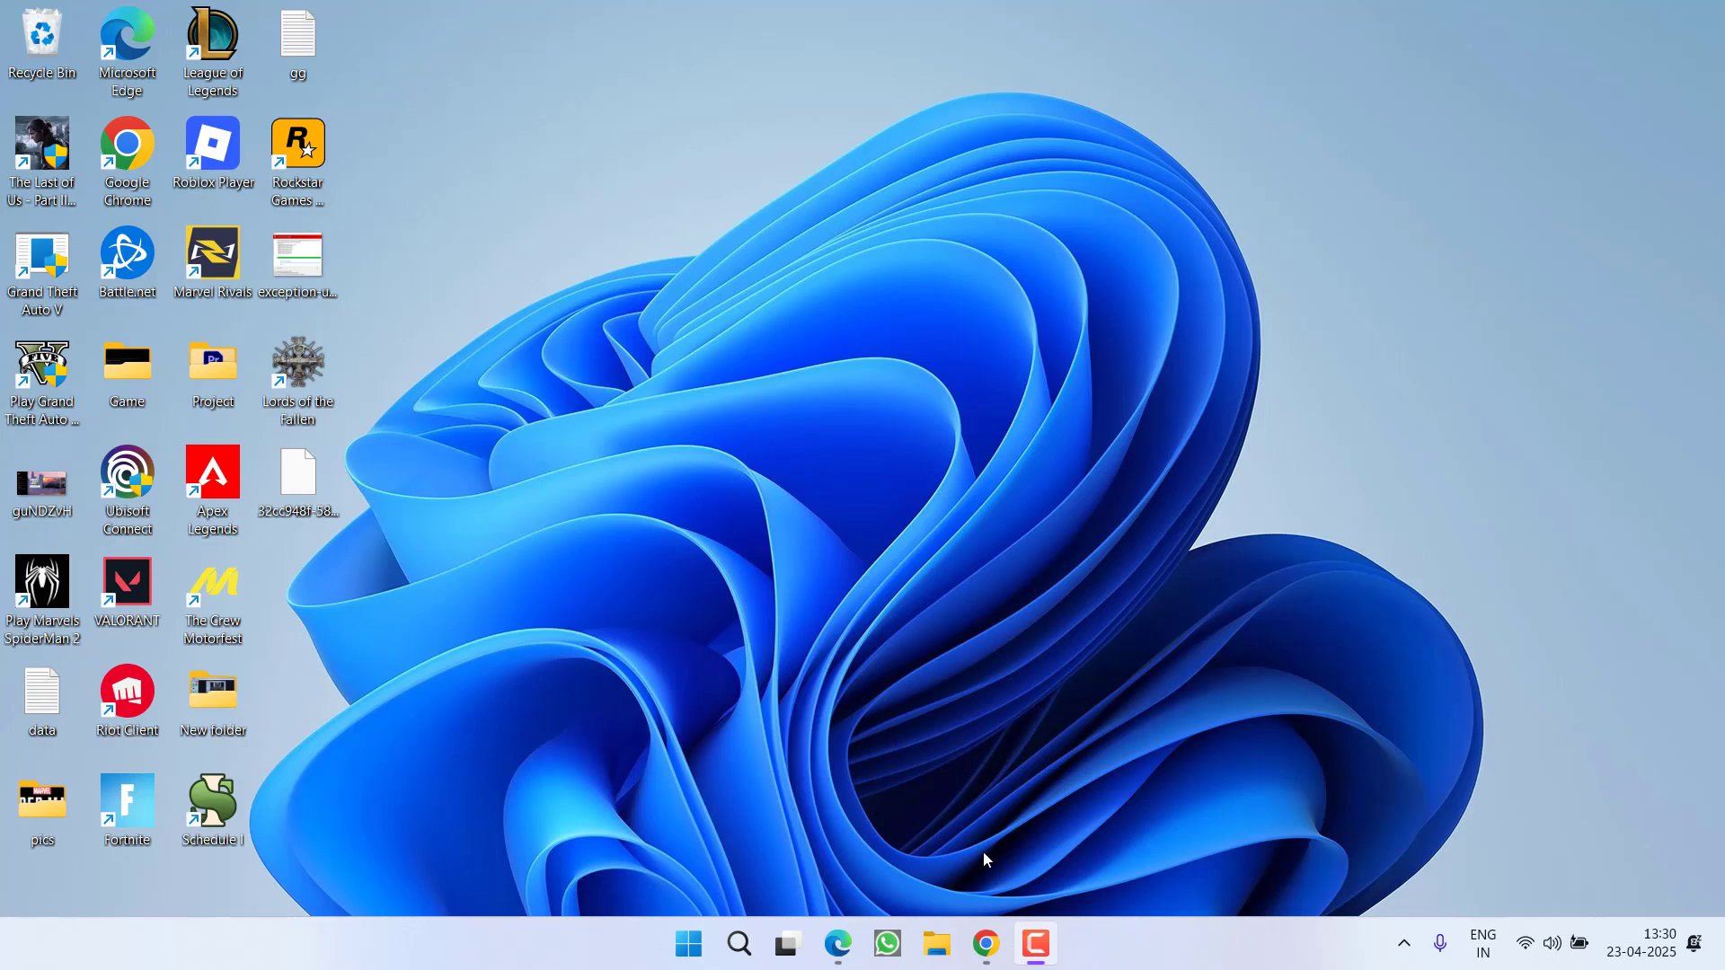
Find AMD Radeon RX 5500 XT Windows 11 64-bit drivers, highlighting Adrenalin 25.4.1 (Optional)
{"action": "left_click", "coordinate": [985, 943]}
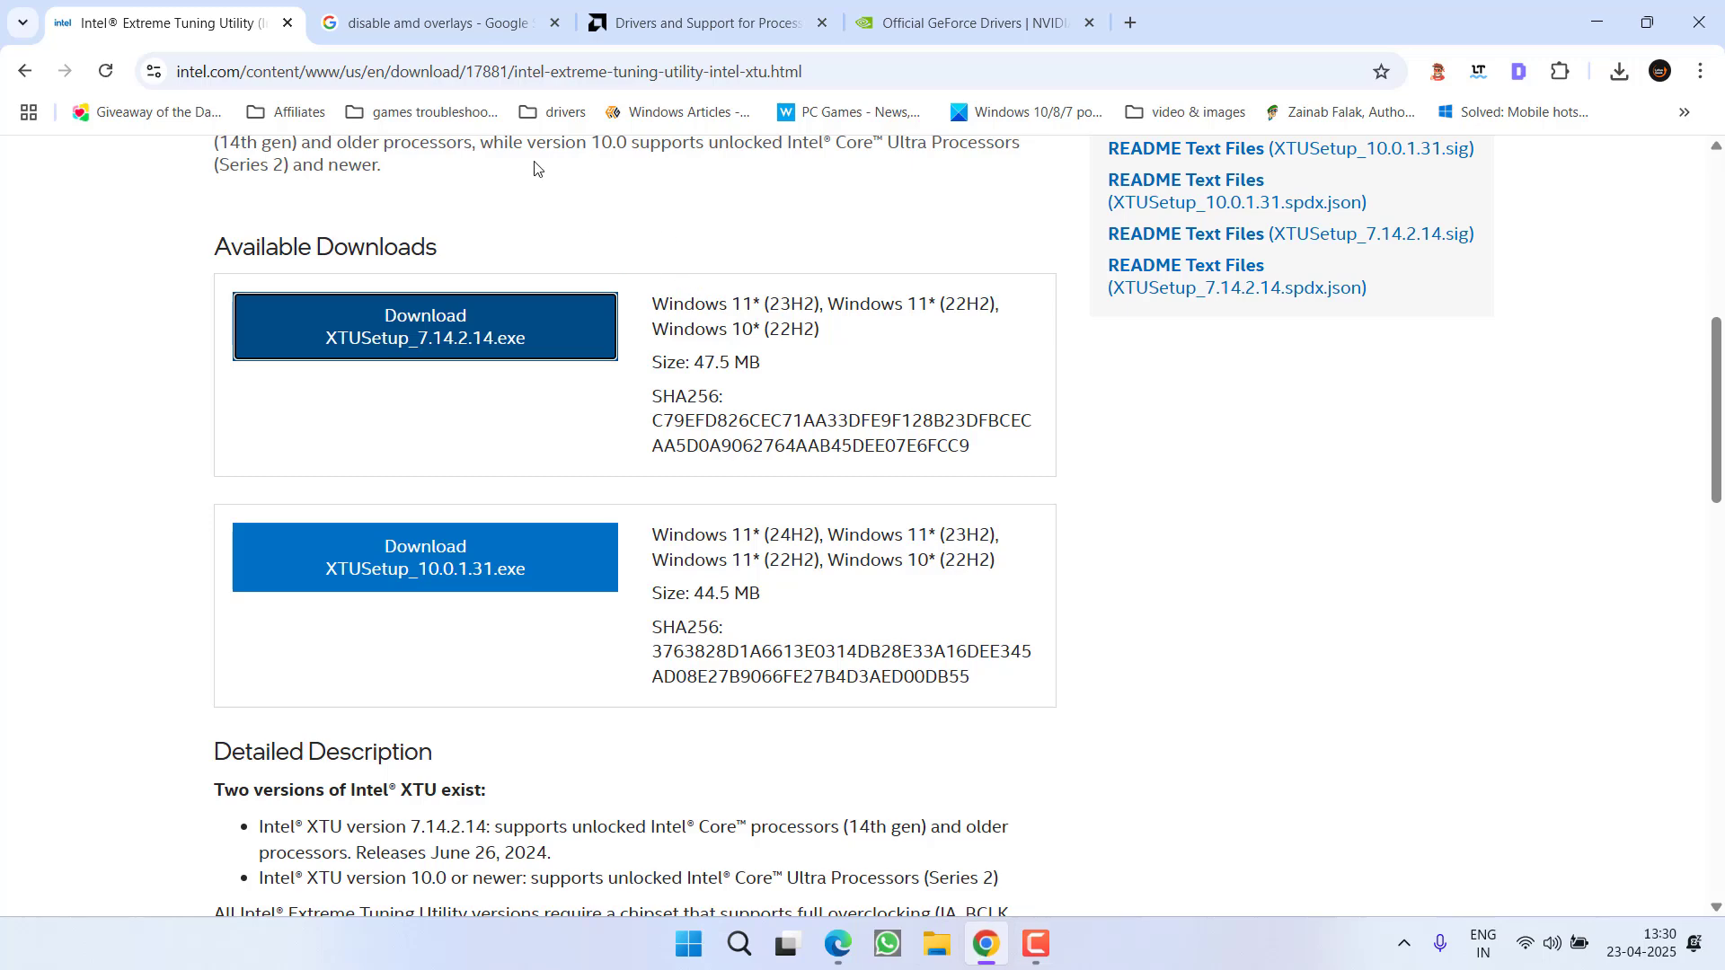
{"action": "left_click", "coordinate": [687, 19]}
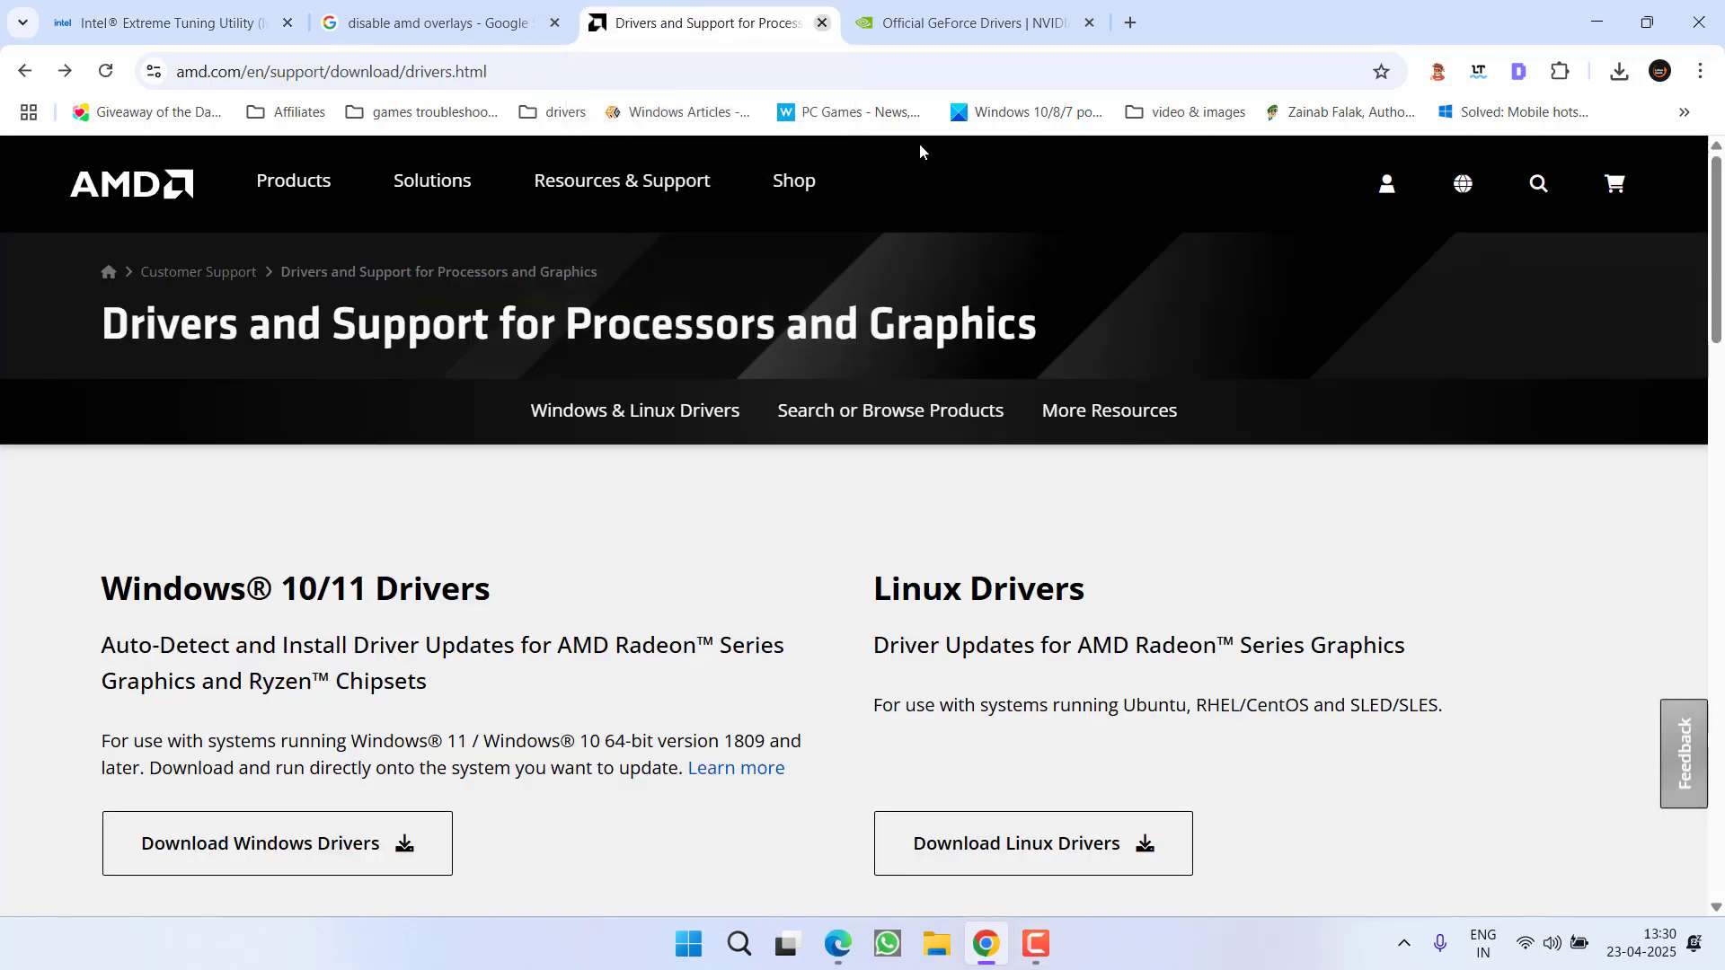
{"action": "scroll", "coordinate": [705, 409], "scroll_direction": "down", "scroll_amount": 3}
{"action": "scroll", "coordinate": [725, 382], "scroll_direction": "down", "scroll_amount": 3}
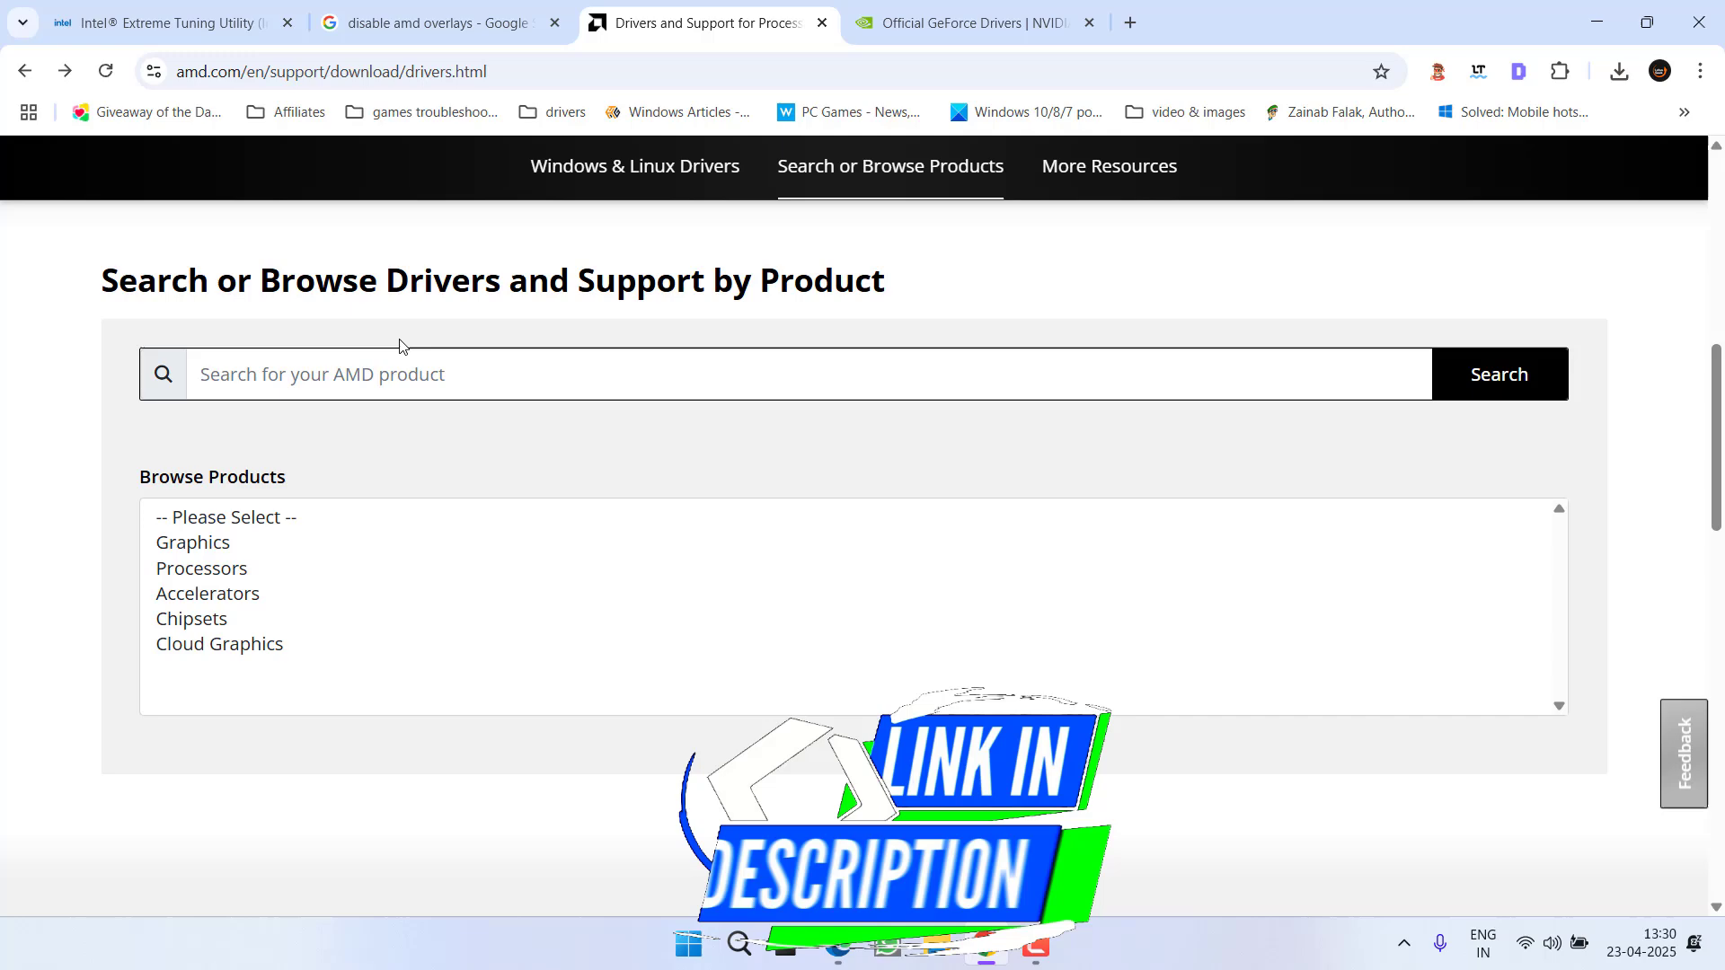
{"action": "left_click", "coordinate": [411, 374]}
{"action": "type", "text": "rad"}
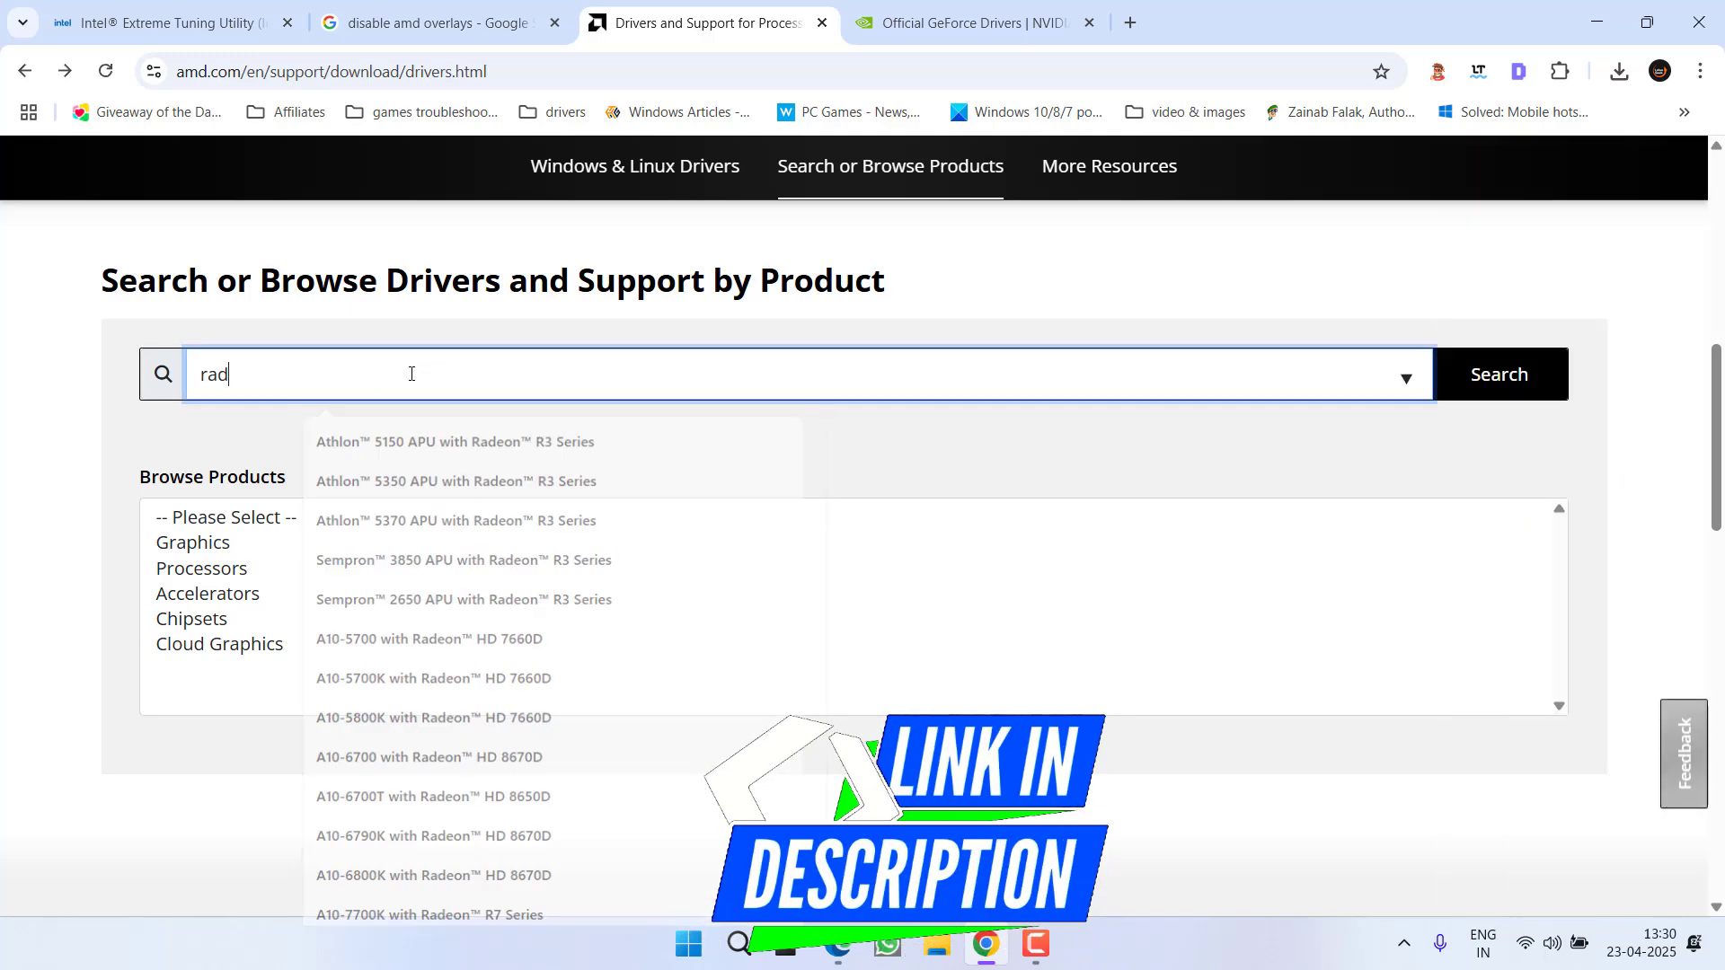
{"action": "key", "text": "BackSpace"}
{"action": "key", "text": "BackSpace"}
{"action": "key", "text": "BackSpace"}
{"action": "type", "text": "rade"}
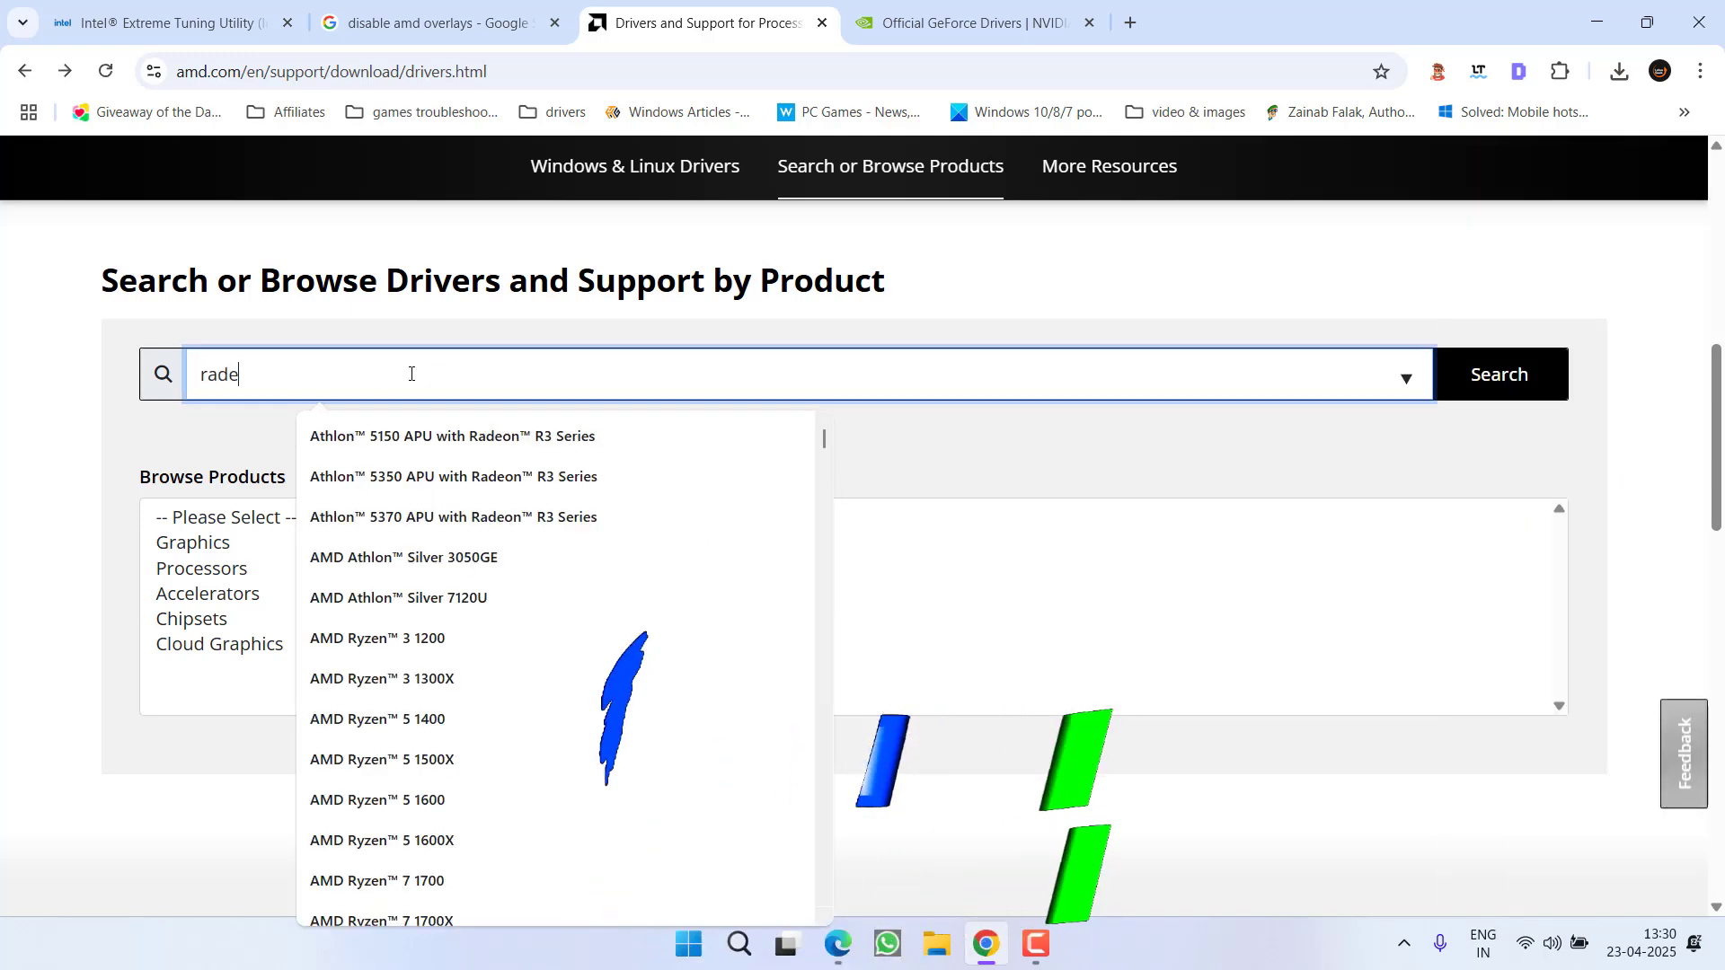
{"action": "type", "text": "on rx5500"}
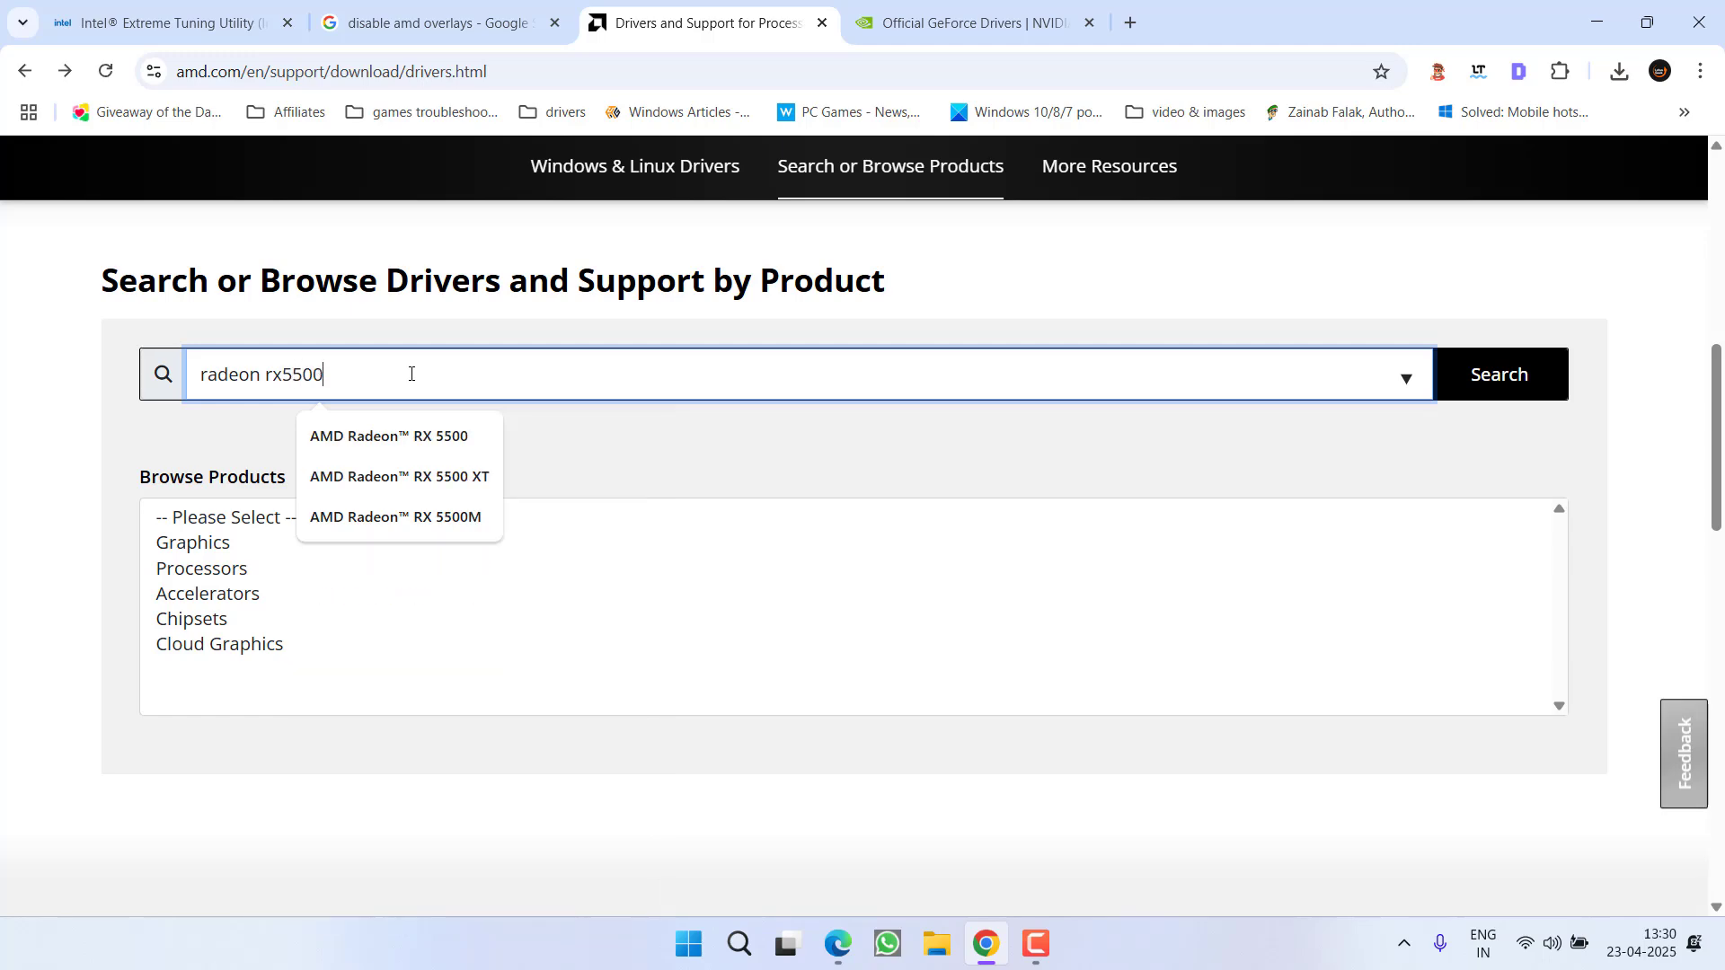
{"action": "left_click", "coordinate": [400, 475]}
{"action": "left_click", "coordinate": [1497, 376]}
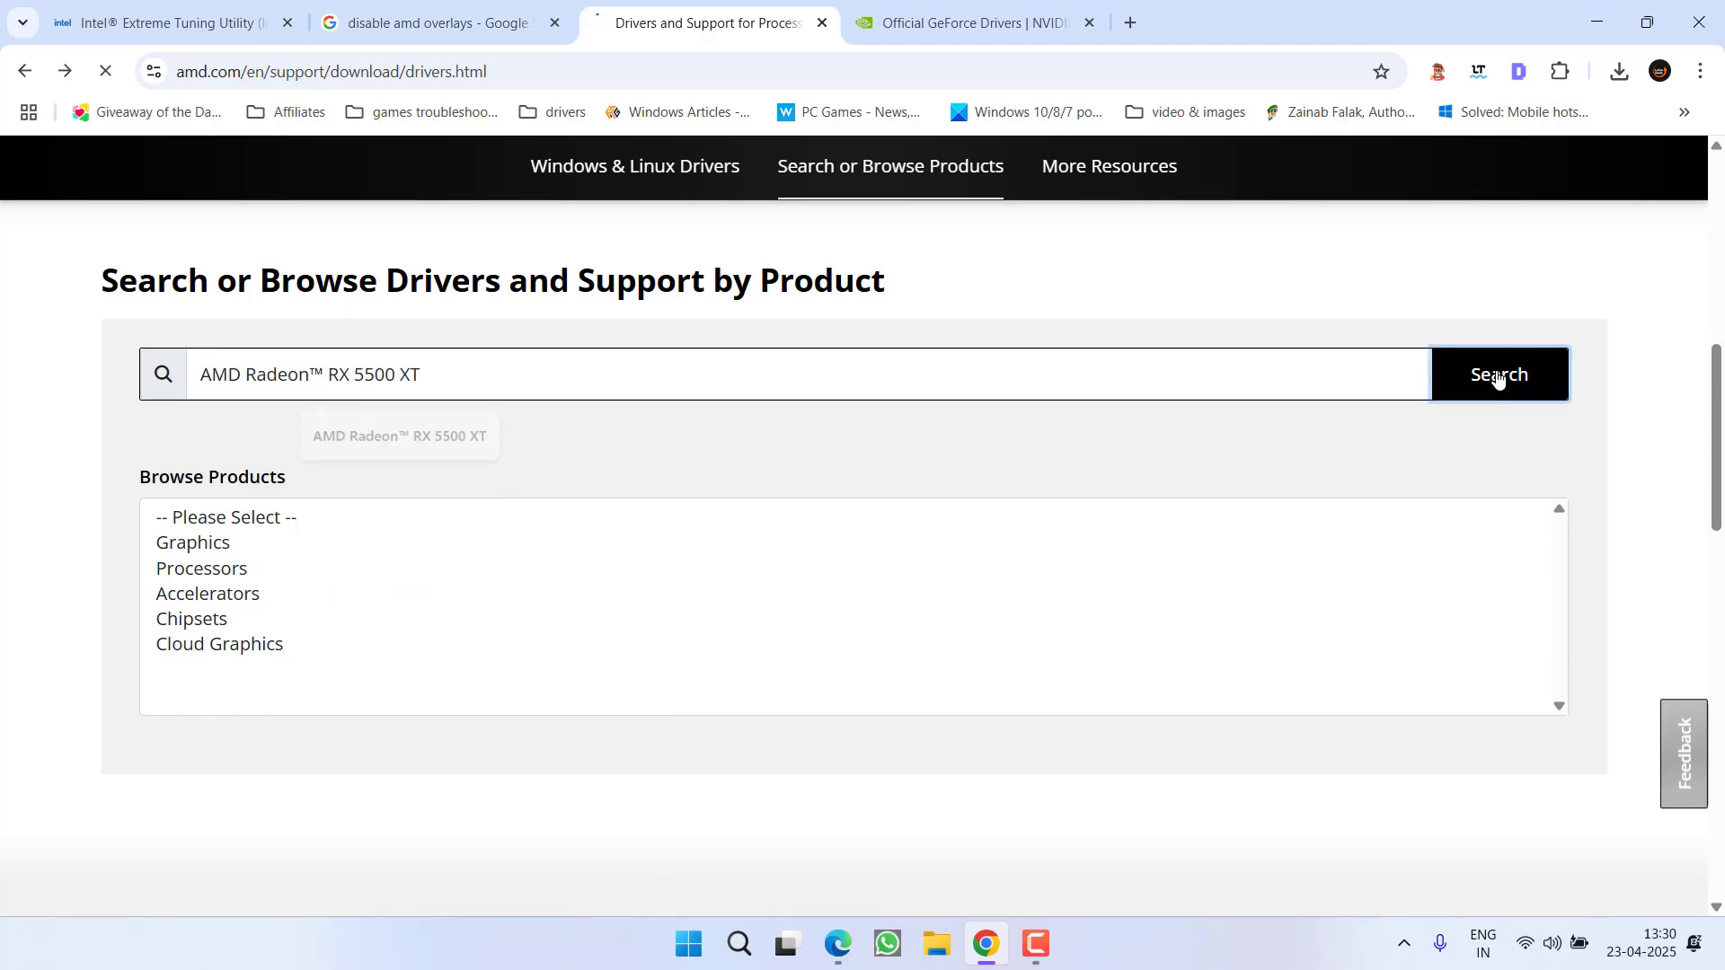
{"action": "scroll", "coordinate": [550, 463], "scroll_direction": "down", "scroll_amount": 2}
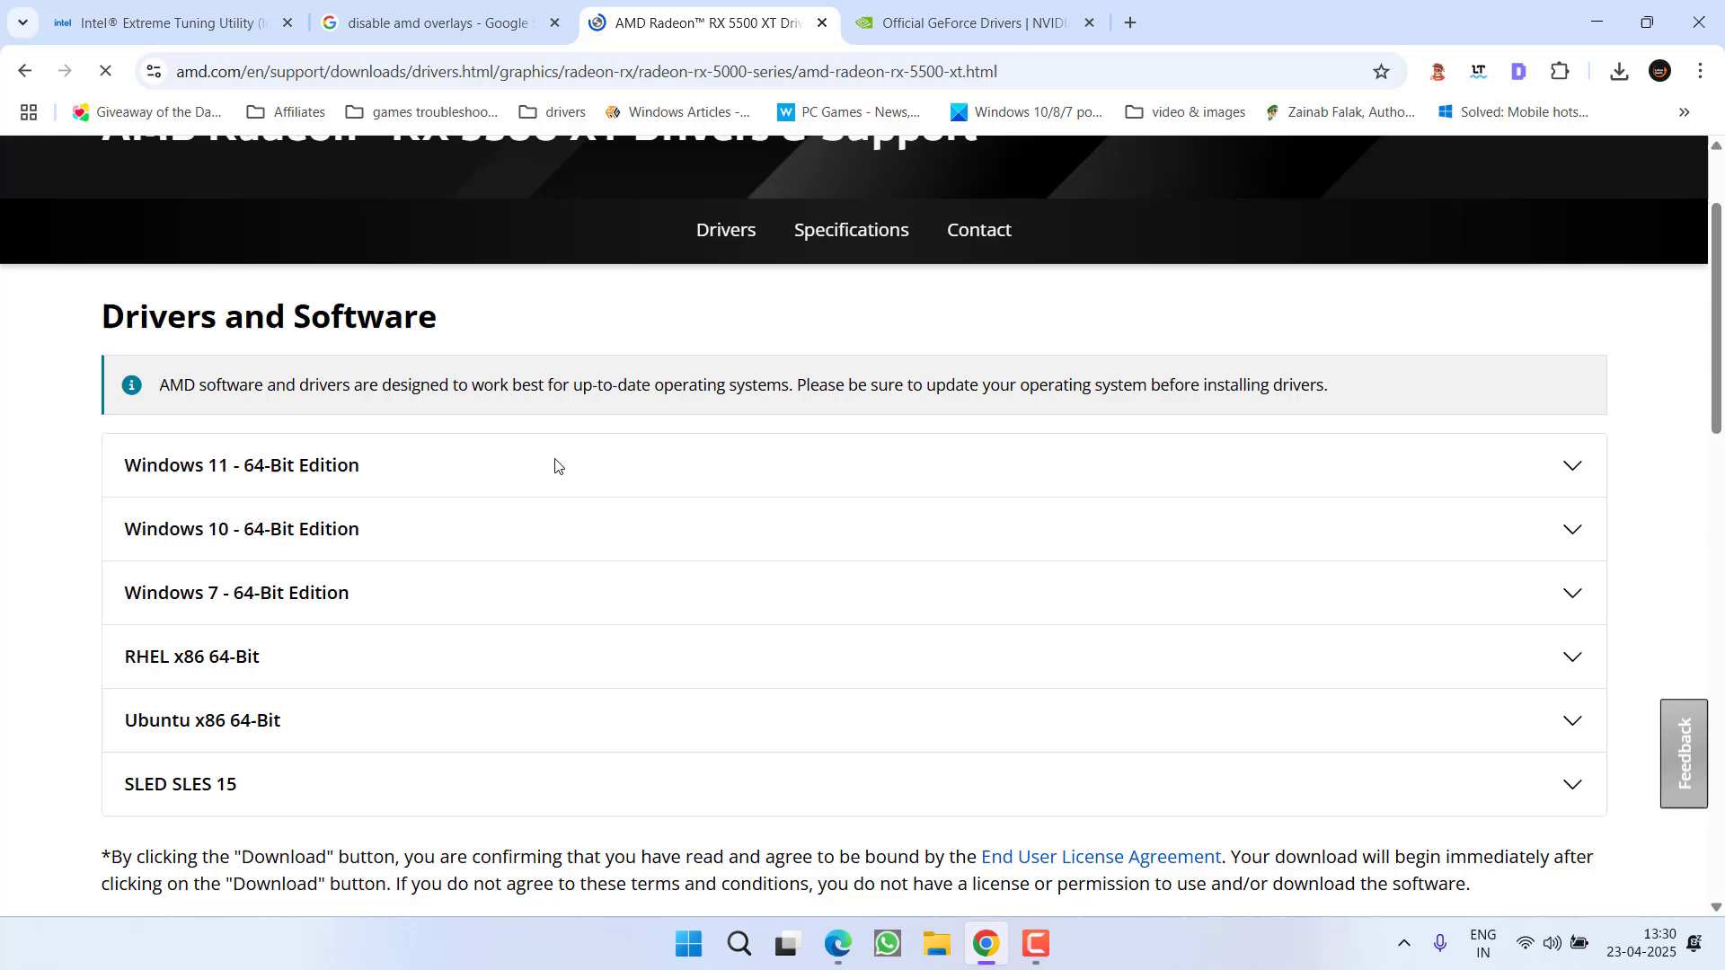
{"action": "left_click", "coordinate": [438, 416]}
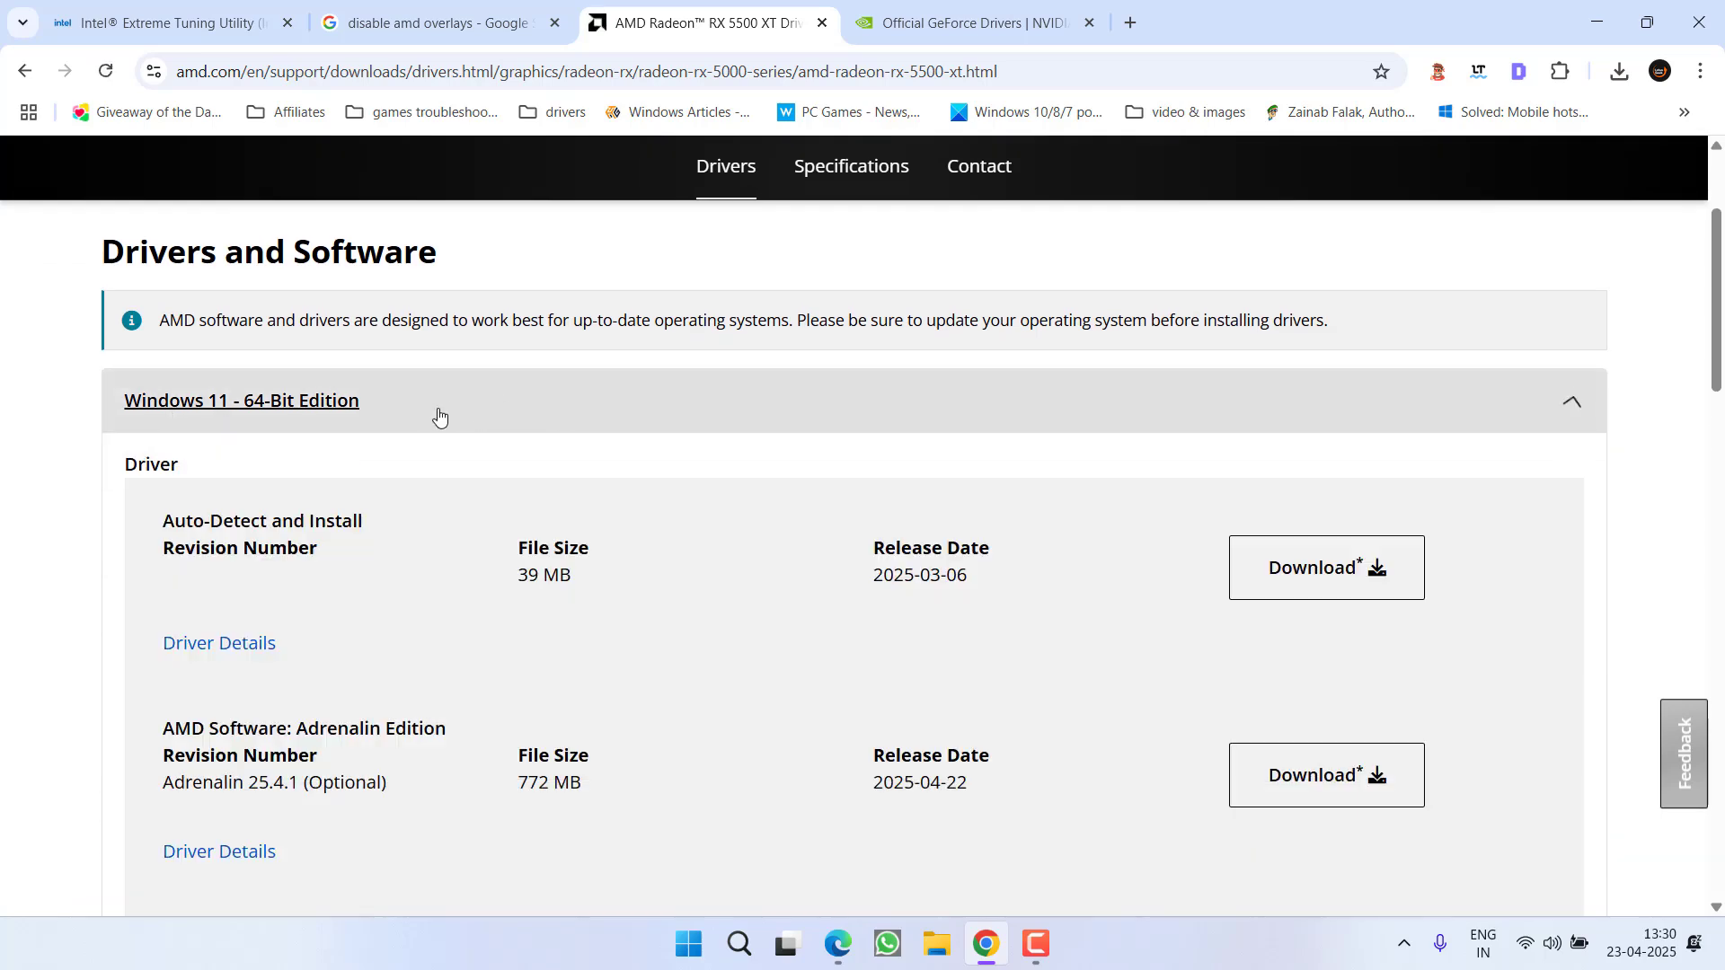
{"action": "scroll", "coordinate": [427, 441], "scroll_direction": "down", "scroll_amount": 2}
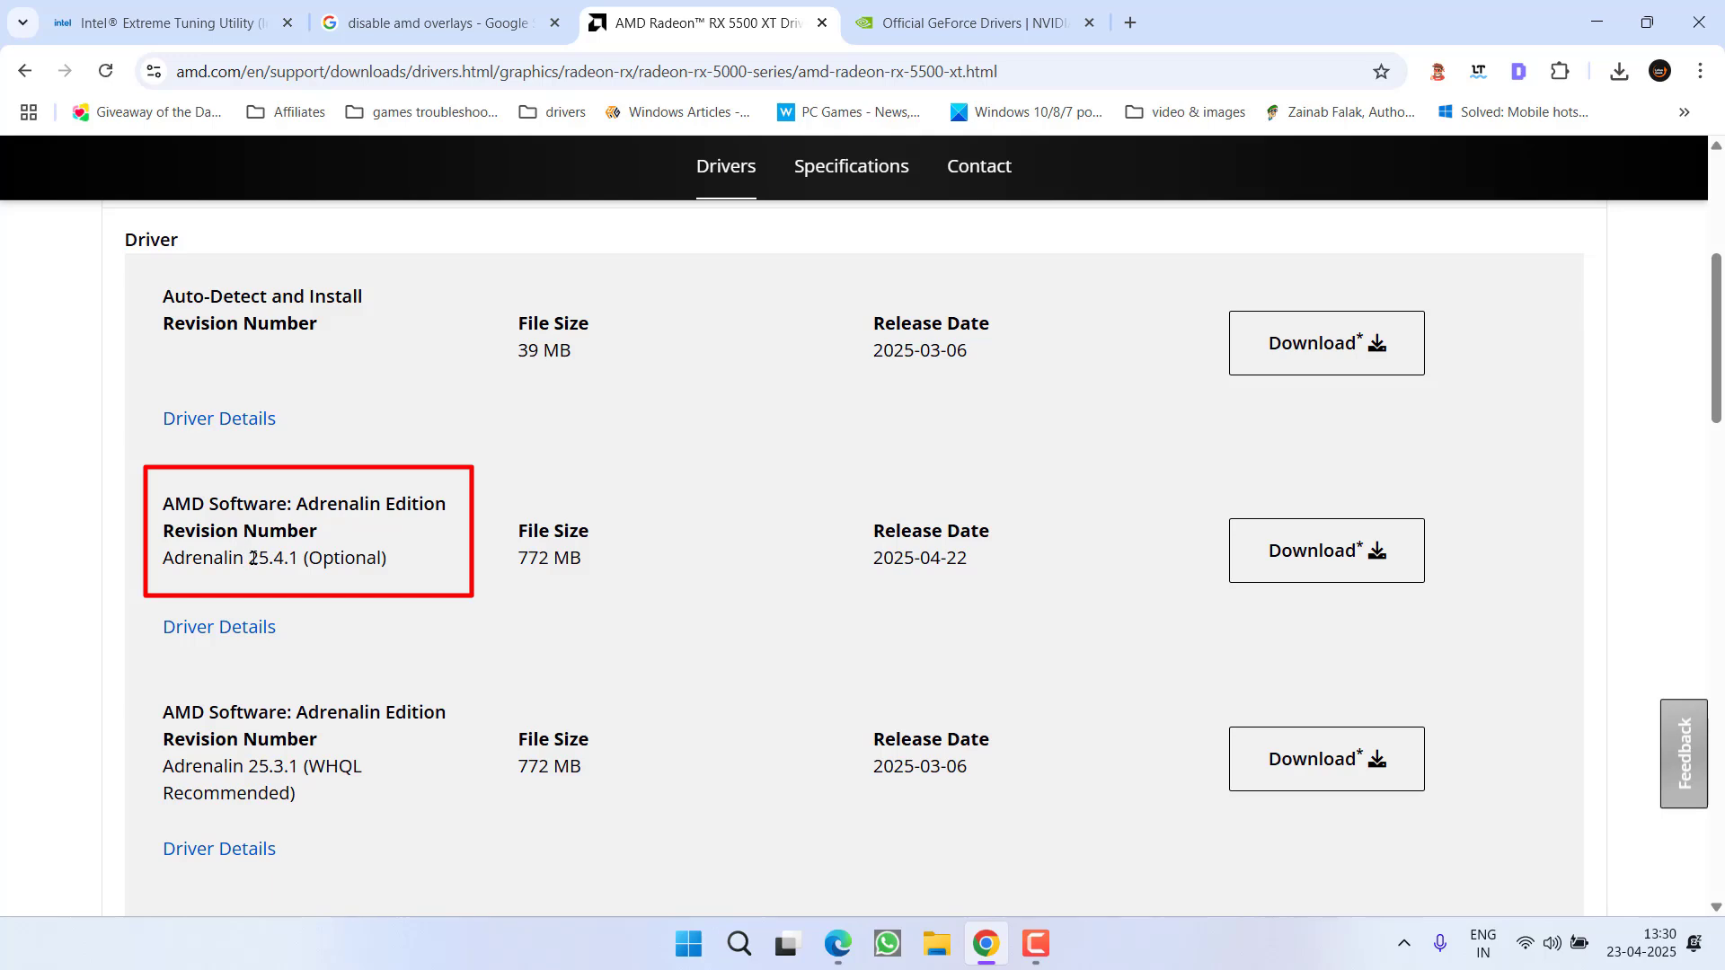
{"action": "left_click_drag", "start_coordinate": [251, 556], "coordinate": [388, 576]}
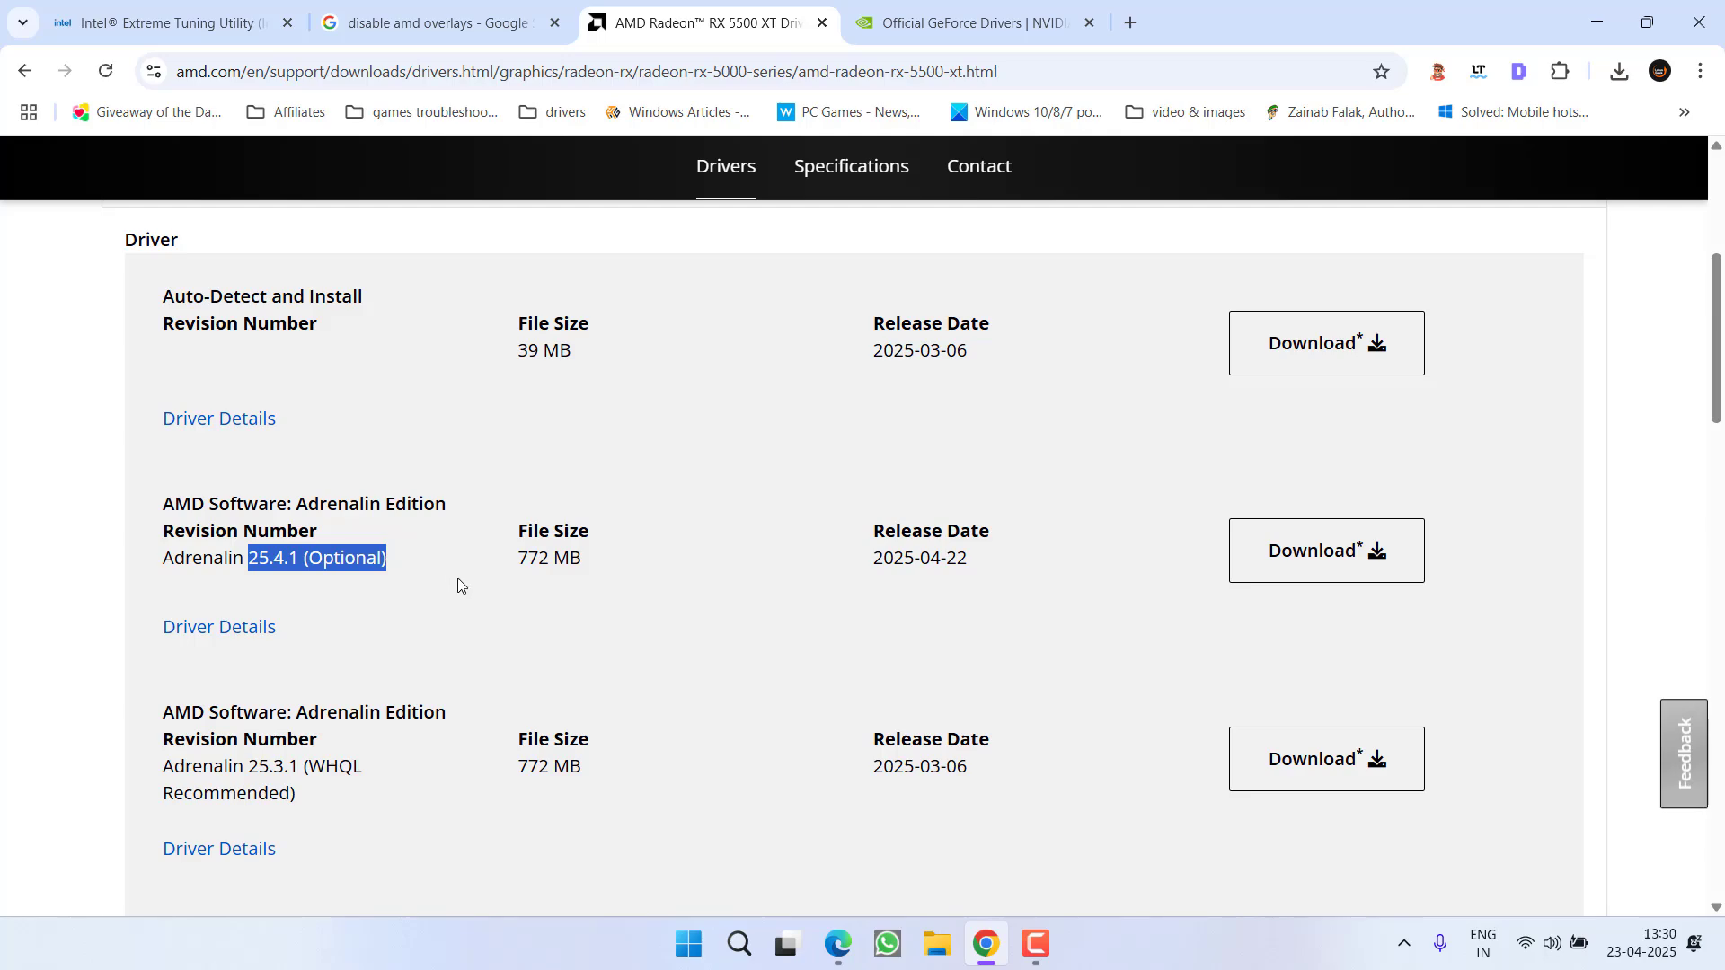
Run the NVIDIA manual driver search and highlight GeForce Game Ready Driver 576.02
{"action": "left_click", "coordinate": [891, 7]}
{"action": "scroll", "coordinate": [871, 497], "scroll_direction": "down", "scroll_amount": 3}
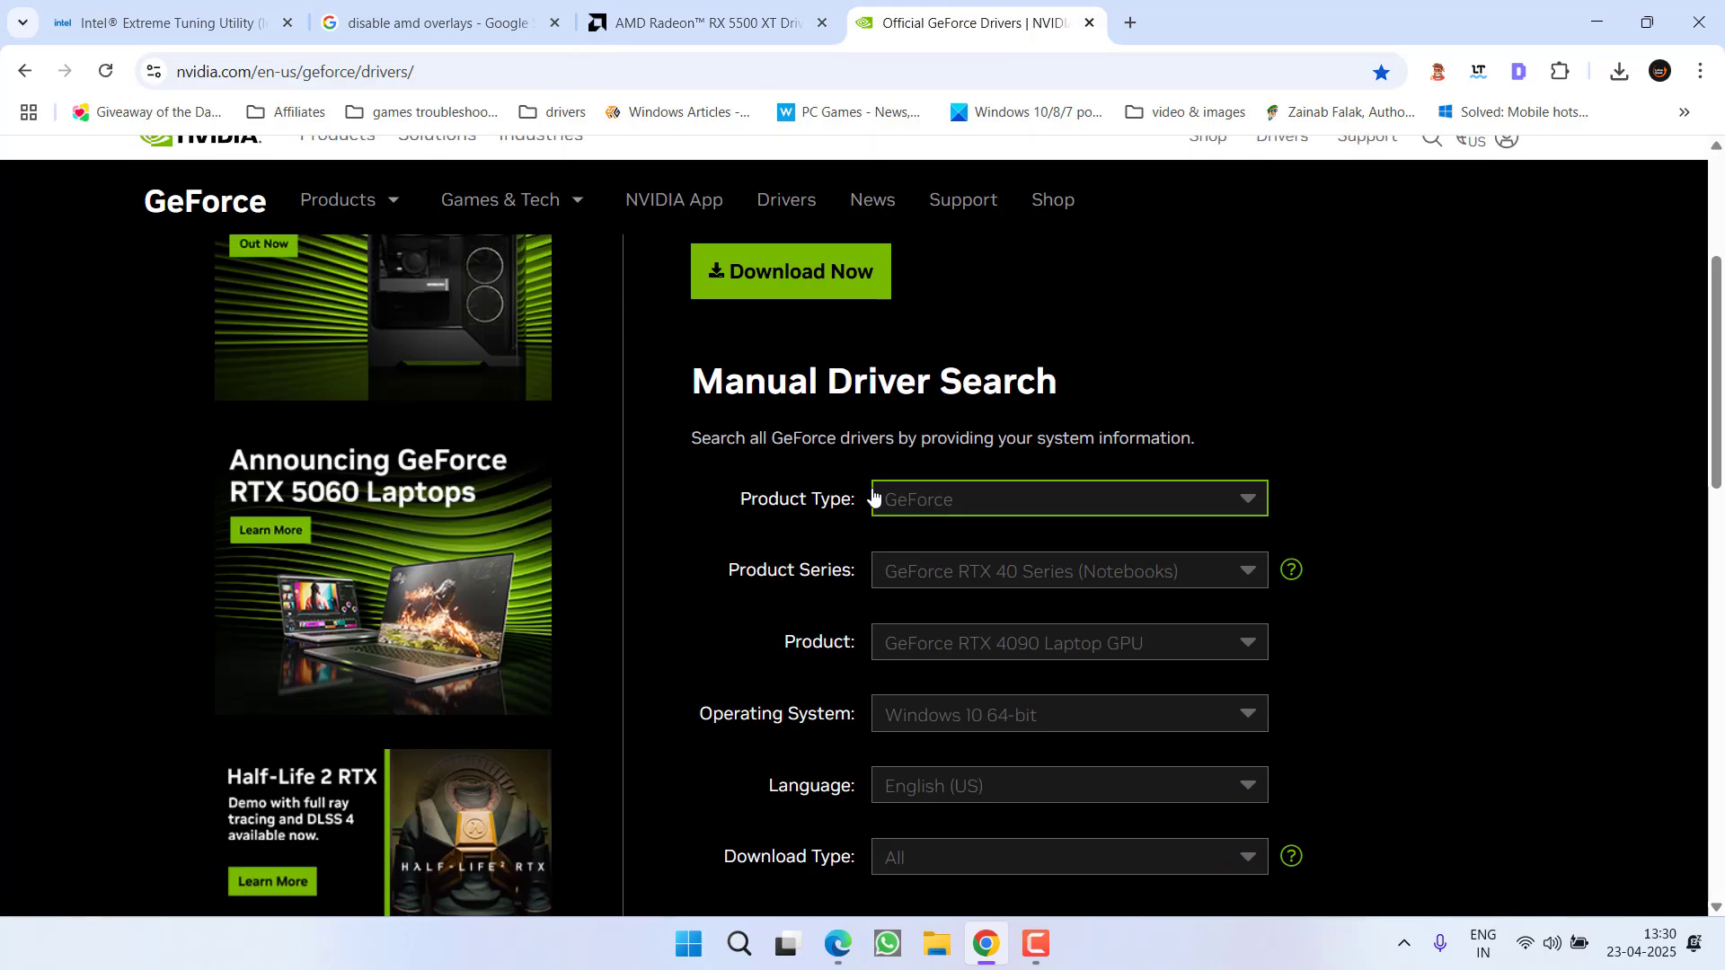
{"action": "scroll", "coordinate": [871, 498], "scroll_direction": "down", "scroll_amount": 3}
{"action": "scroll", "coordinate": [1035, 559], "scroll_direction": "down", "scroll_amount": 2}
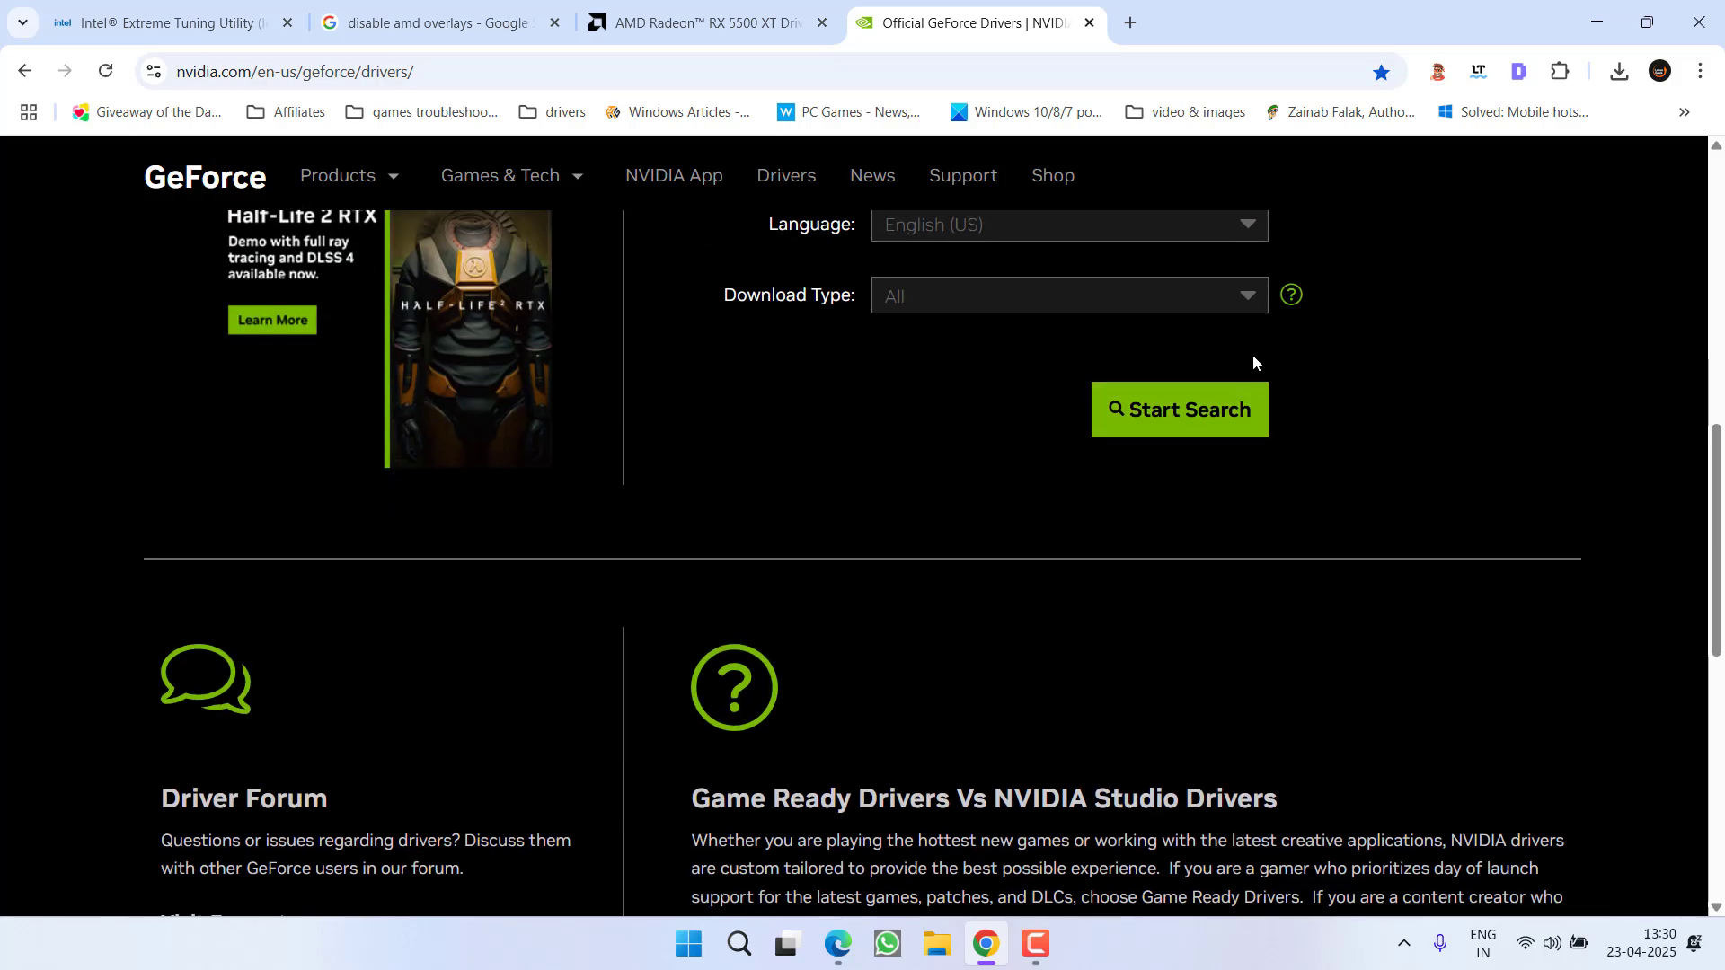
{"action": "left_click", "coordinate": [1226, 408]}
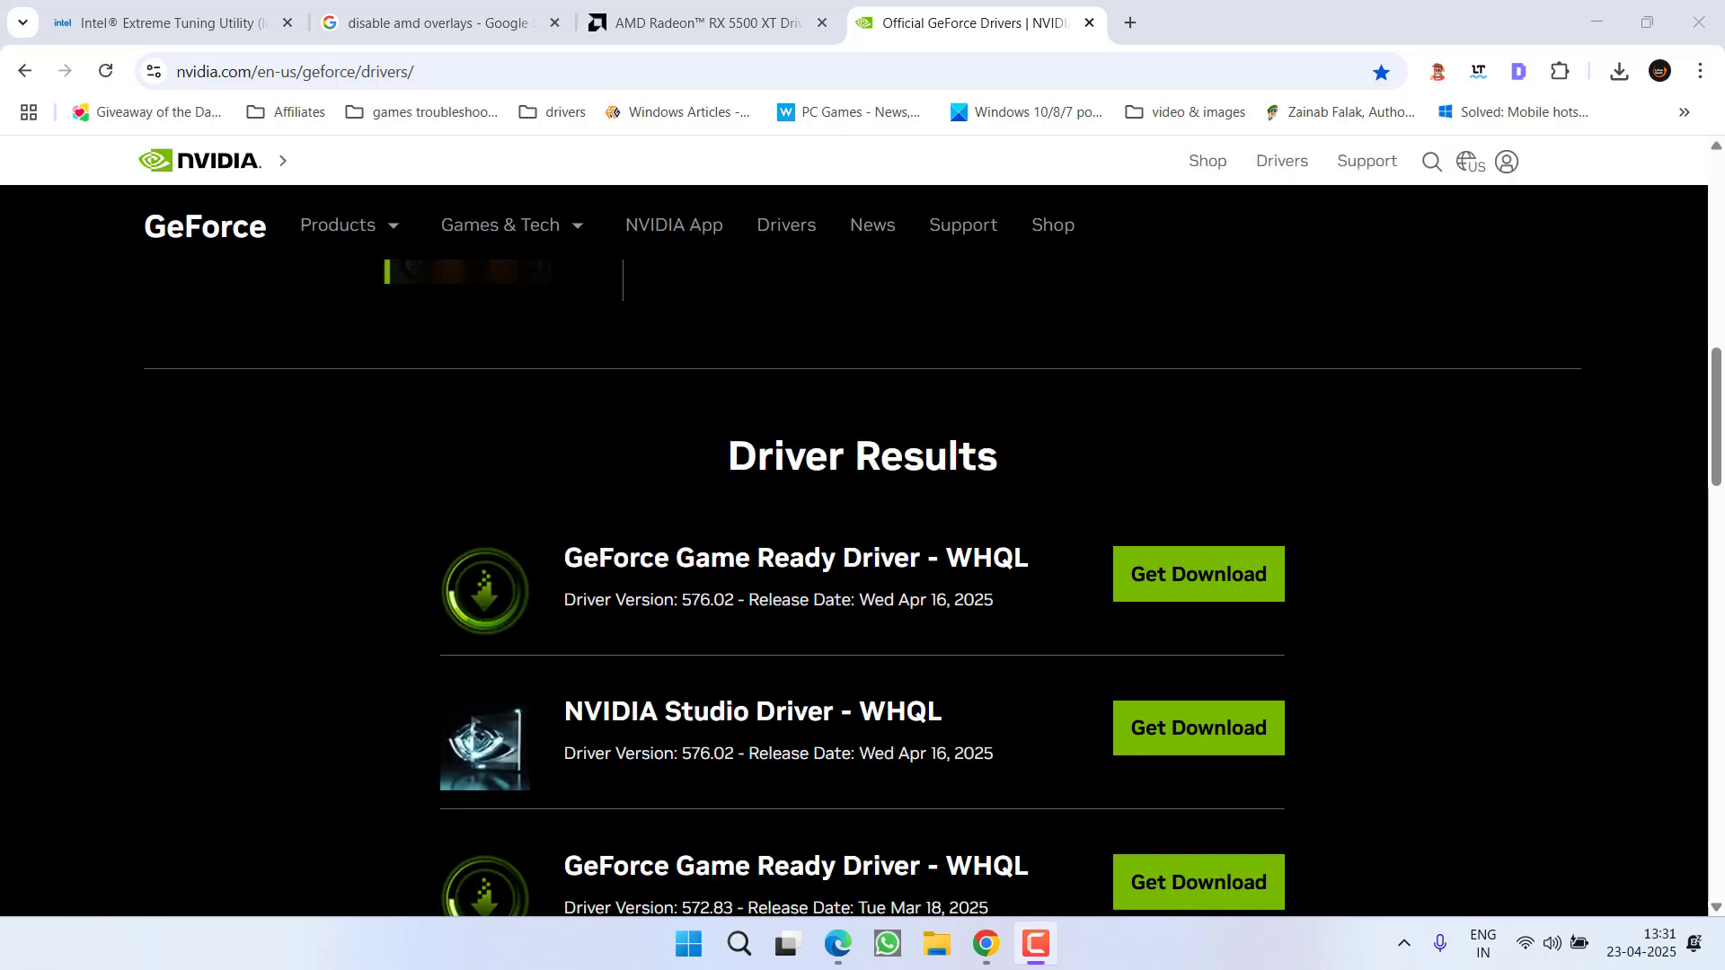
{"action": "left_click_drag", "start_coordinate": [625, 599], "coordinate": [731, 611]}
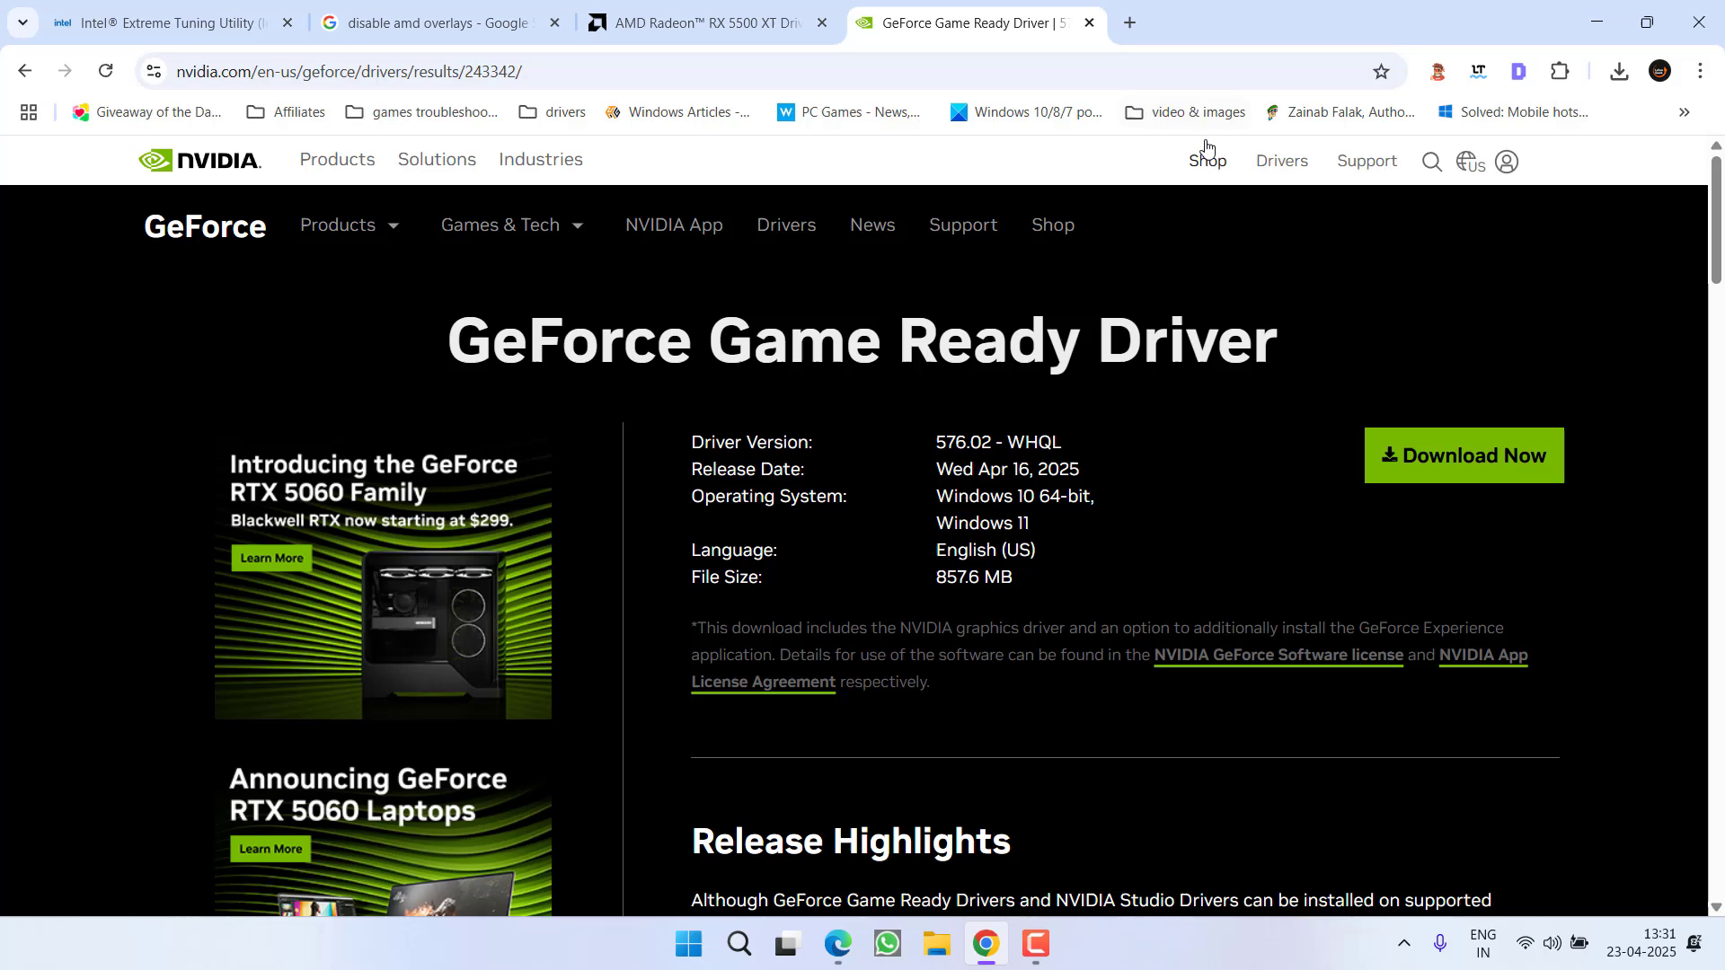
{"action": "left_click", "coordinate": [1592, 19]}
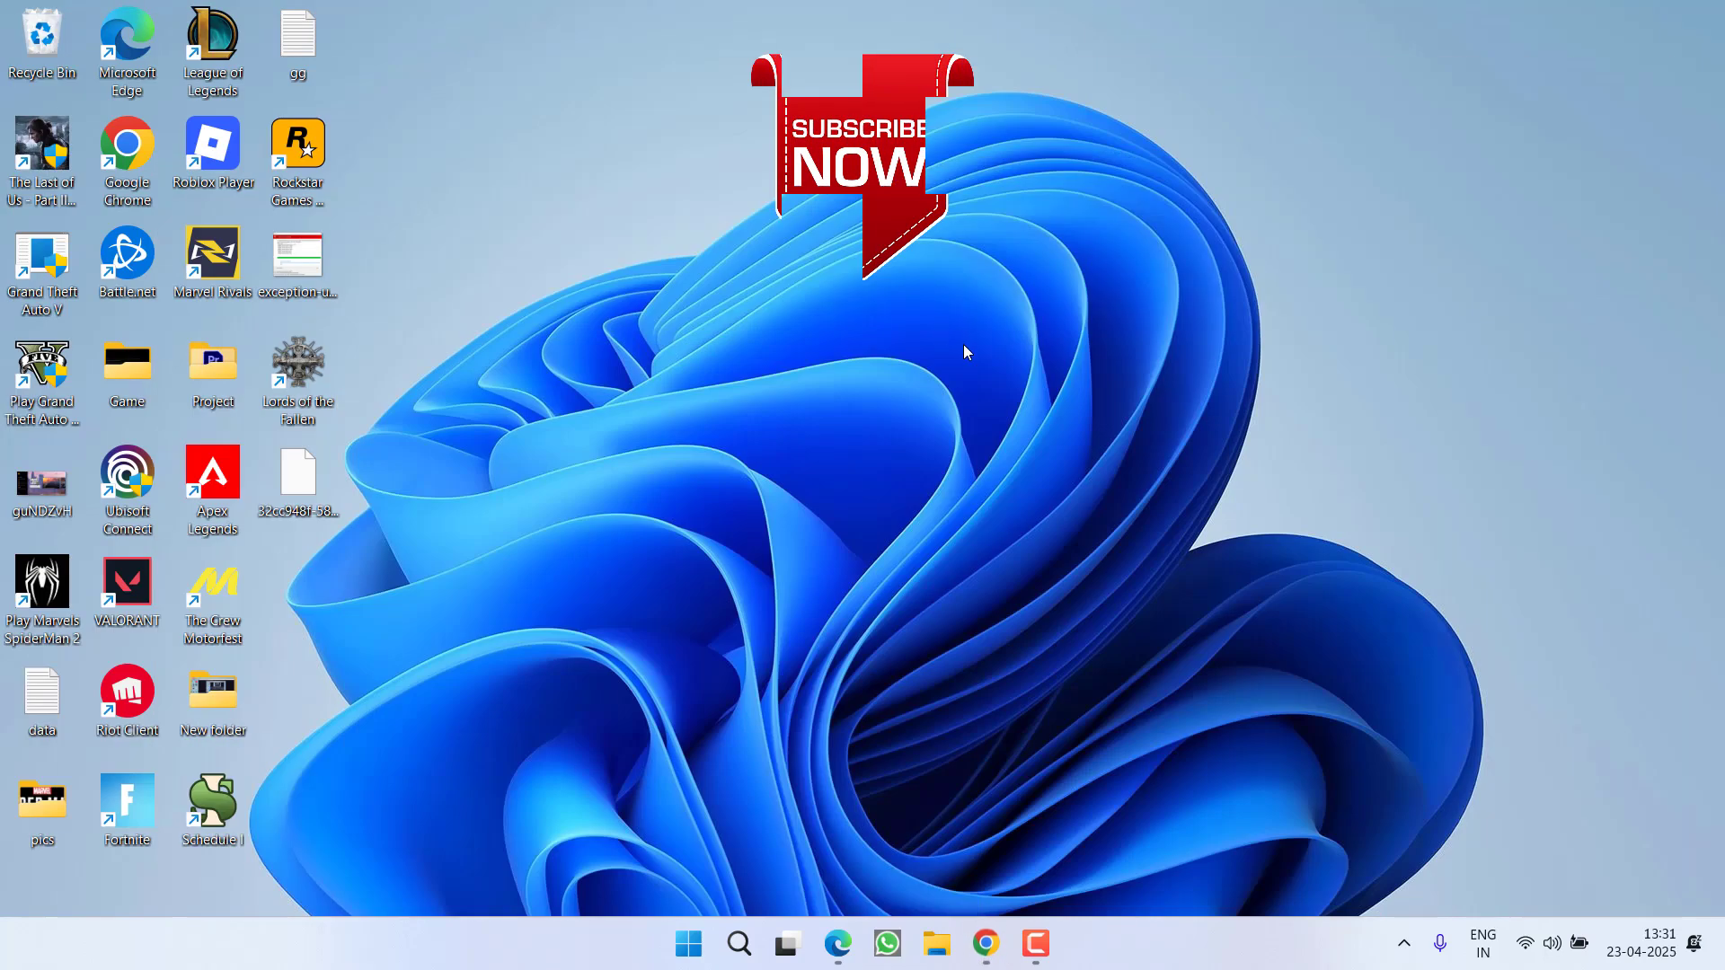